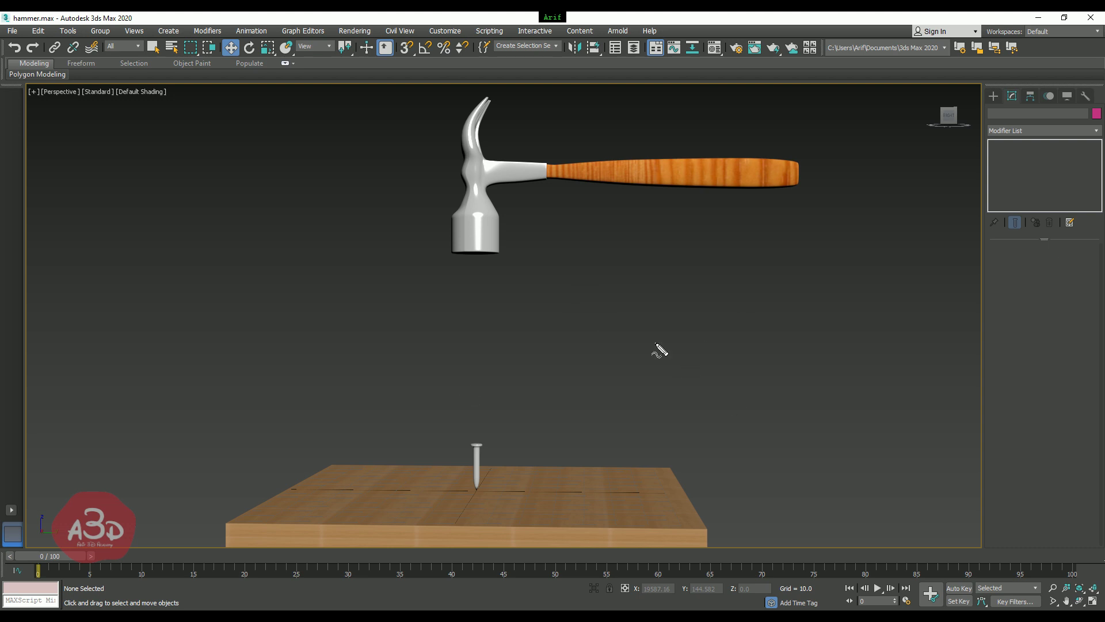
# Draw a box labelled mu and an arrow over time t to a second box labelled mv.
pyautogui.moveTo(645, 294); pyautogui.dragTo(685, 318)
pyautogui.moveTo(640, 253); pyautogui.dragTo(669, 268)
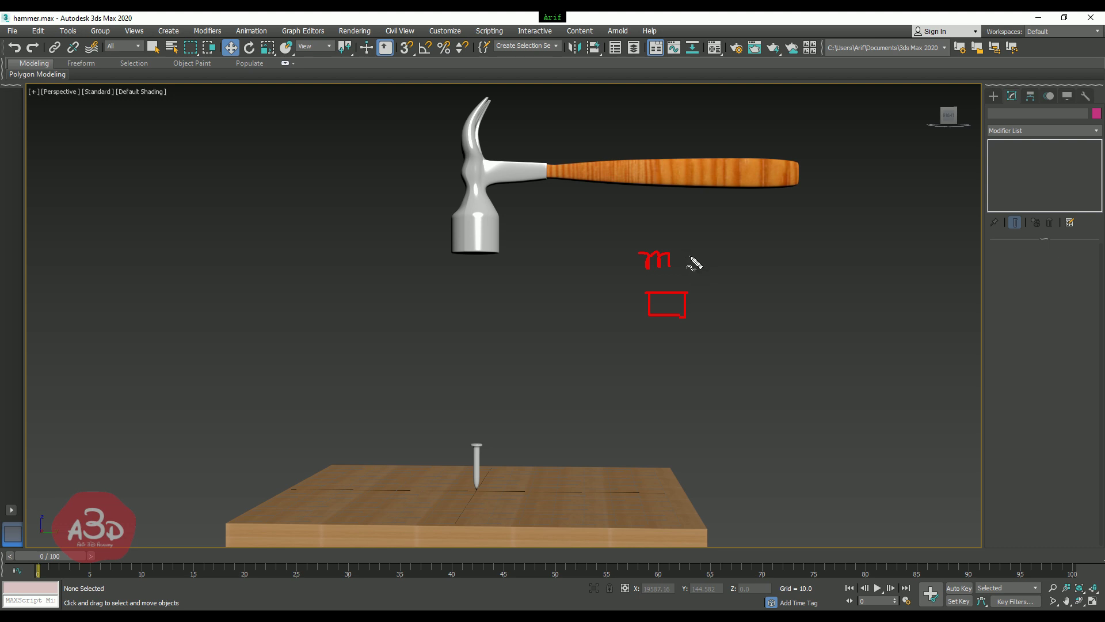
pyautogui.moveTo(685, 253); pyautogui.dragTo(709, 262)
pyautogui.moveTo(755, 334)
pyautogui.mouseDown()
pyautogui.moveTo(755, 351)
pyautogui.moveTo(761, 340)
pyautogui.mouseUp()
pyautogui.moveTo(689, 304)
pyautogui.mouseDown()
pyautogui.moveTo(834, 310)
pyautogui.moveTo(891, 292)
pyautogui.moveTo(886, 318)
pyautogui.mouseUp()
pyautogui.moveTo(872, 263)
pyautogui.mouseDown()
pyautogui.moveTo(881, 283)
pyautogui.moveTo(895, 264)
pyautogui.moveTo(847, 282)
pyautogui.moveTo(869, 267)
pyautogui.moveTo(869, 282)
pyautogui.mouseUp()
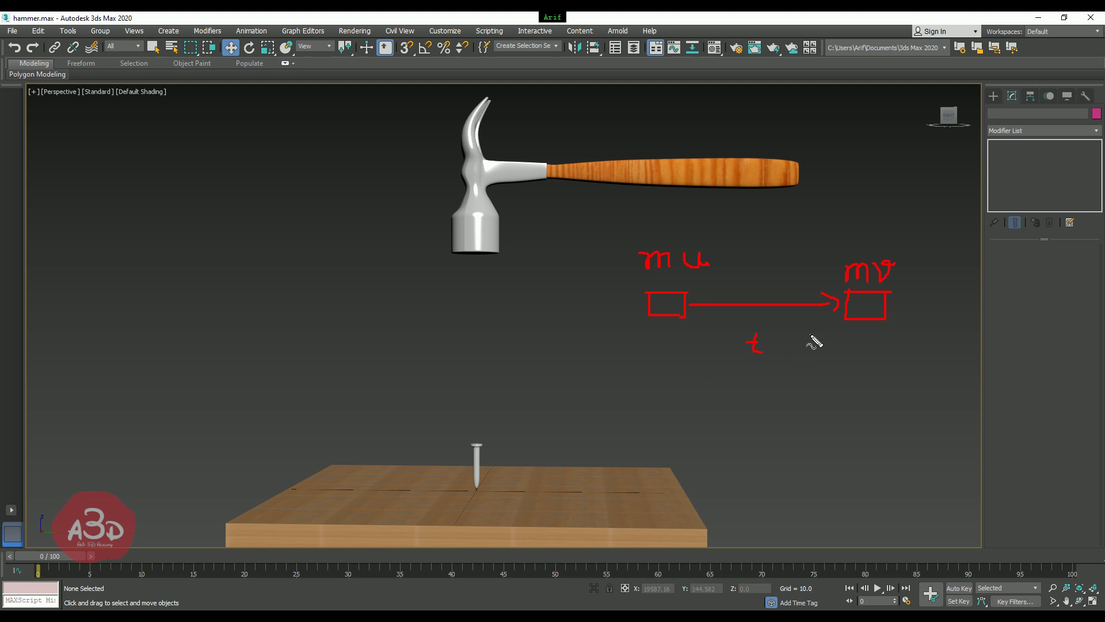
# Write the lines t → mv−mu and 1 → mv−mu beneath the boxes.
pyautogui.moveTo(715, 363)
pyautogui.mouseDown()
pyautogui.moveTo(717, 391)
pyautogui.moveTo(724, 376)
pyautogui.moveTo(820, 374)
pyautogui.mouseUp()
pyautogui.moveTo(809, 367)
pyautogui.mouseDown()
pyautogui.moveTo(822, 375)
pyautogui.moveTo(810, 384)
pyautogui.moveTo(858, 370)
pyautogui.moveTo(860, 386)
pyautogui.moveTo(889, 370)
pyautogui.moveTo(995, 387)
pyautogui.mouseUp()
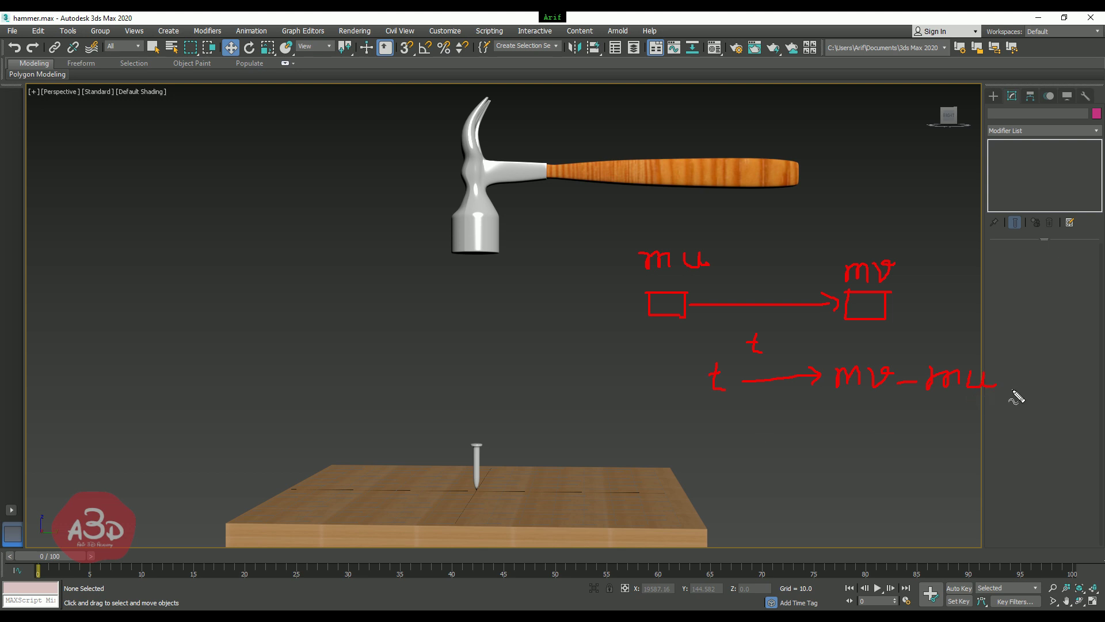
pyautogui.moveTo(717, 409)
pyautogui.mouseDown()
pyautogui.moveTo(717, 429)
pyautogui.moveTo(824, 431)
pyautogui.moveTo(905, 408)
pyautogui.moveTo(981, 421)
pyautogui.mouseUp()
# Turn mv−mu into a fraction over t and write F ∝ (mv−mu)/t below it.
pyautogui.moveTo(847, 430); pyautogui.dragTo(991, 428)
pyautogui.moveTo(910, 439)
pyautogui.mouseDown()
pyautogui.moveTo(921, 460)
pyautogui.moveTo(922, 449)
pyautogui.mouseUp()
pyautogui.moveTo(738, 473)
pyautogui.mouseDown()
pyautogui.moveTo(738, 494)
pyautogui.moveTo(757, 475)
pyautogui.moveTo(750, 493)
pyautogui.moveTo(773, 501)
pyautogui.moveTo(767, 486)
pyautogui.moveTo(783, 503)
pyautogui.moveTo(832, 484)
pyautogui.moveTo(927, 478)
pyautogui.moveTo(946, 491)
pyautogui.moveTo(953, 480)
pyautogui.mouseUp()
pyautogui.moveTo(817, 501); pyautogui.dragTo(966, 495)
pyautogui.moveTo(878, 505)
pyautogui.mouseDown()
pyautogui.moveTo(880, 521)
pyautogui.moveTo(884, 509)
pyautogui.mouseUp()
# Write ⇒ F ∝ m(v−u)/t, then begin ⇒ F ∝ ma at the upper left.
pyautogui.moveTo(719, 537)
pyautogui.mouseDown()
pyautogui.moveTo(751, 535)
pyautogui.moveTo(738, 550)
pyautogui.moveTo(800, 523)
pyautogui.moveTo(797, 535)
pyautogui.moveTo(828, 546)
pyautogui.moveTo(919, 552)
pyautogui.moveTo(949, 529)
pyautogui.moveTo(1002, 527)
pyautogui.moveTo(1011, 545)
pyautogui.mouseUp()
pyautogui.moveTo(921, 545)
pyautogui.mouseDown()
pyautogui.moveTo(999, 543)
pyautogui.moveTo(949, 559)
pyautogui.moveTo(959, 550)
pyautogui.mouseUp()
pyautogui.moveTo(96, 211)
pyautogui.mouseDown()
pyautogui.moveTo(124, 218)
pyautogui.moveTo(110, 232)
pyautogui.moveTo(132, 232)
pyautogui.moveTo(149, 204)
pyautogui.moveTo(151, 218)
pyautogui.moveTo(268, 233)
pyautogui.mouseUp()
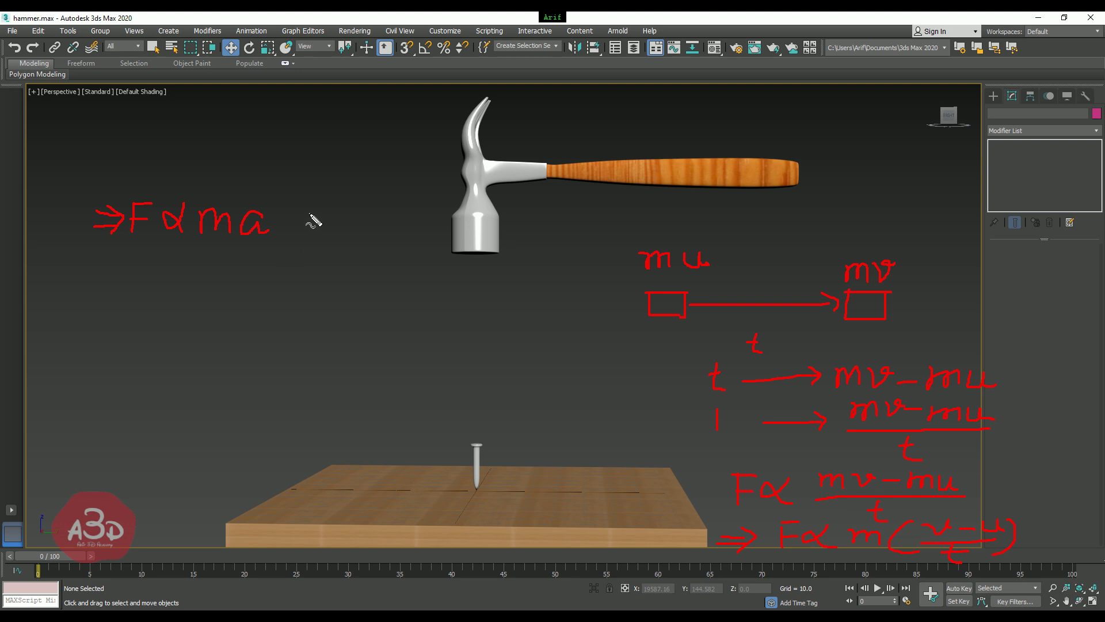
# Write ⇒ F = Kma with the example m = 1 gm, a = 1 cm/s², F = 1 dyn.
pyautogui.moveTo(86, 258)
pyautogui.mouseDown()
pyautogui.moveTo(104, 267)
pyautogui.moveTo(95, 244)
pyautogui.moveTo(96, 283)
pyautogui.moveTo(134, 282)
pyautogui.moveTo(149, 255)
pyautogui.moveTo(147, 267)
pyautogui.moveTo(171, 276)
pyautogui.mouseUp()
pyautogui.moveTo(219, 258)
pyautogui.mouseDown()
pyautogui.moveTo(221, 289)
pyautogui.moveTo(285, 268)
pyautogui.moveTo(278, 279)
pyautogui.moveTo(297, 284)
pyautogui.mouseUp()
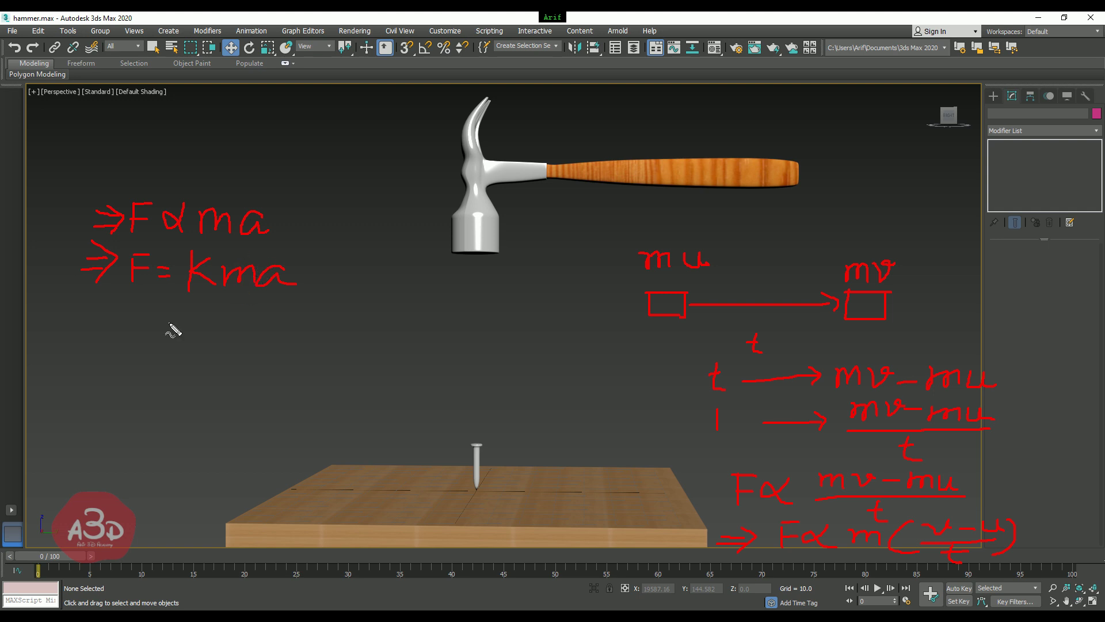
pyautogui.moveTo(180, 321)
pyautogui.mouseDown()
pyautogui.moveTo(207, 338)
pyautogui.moveTo(243, 330)
pyautogui.moveTo(264, 344)
pyautogui.moveTo(192, 365)
pyautogui.moveTo(207, 374)
pyautogui.moveTo(249, 366)
pyautogui.moveTo(265, 384)
pyautogui.mouseUp()
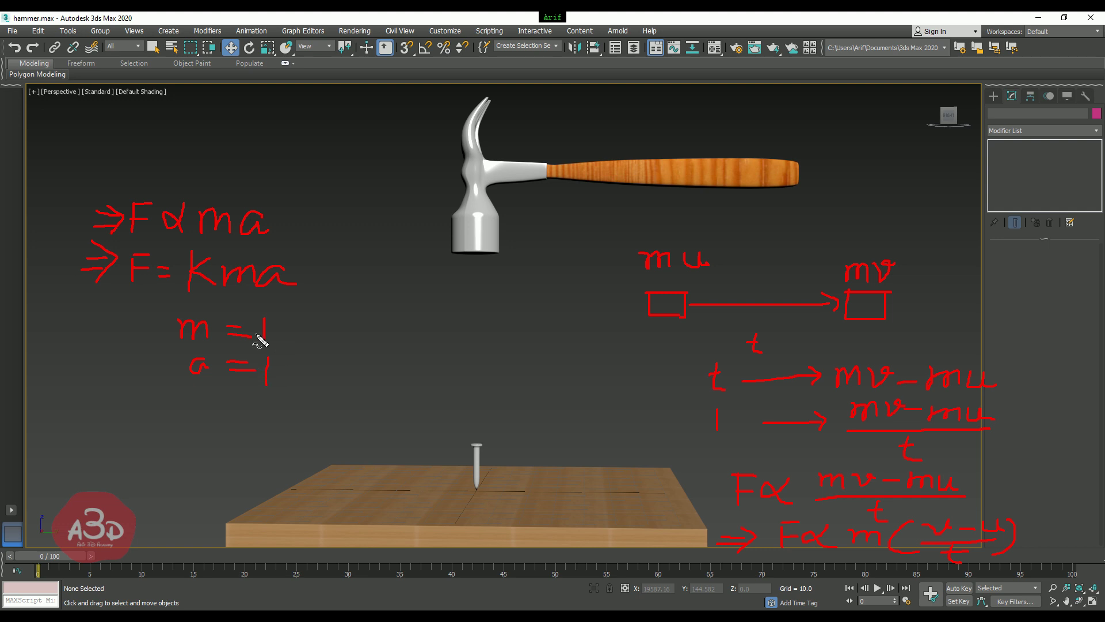
pyautogui.moveTo(318, 332)
pyautogui.mouseDown()
pyautogui.moveTo(311, 359)
pyautogui.moveTo(353, 346)
pyautogui.mouseUp()
pyautogui.moveTo(292, 384)
pyautogui.mouseDown()
pyautogui.moveTo(319, 380)
pyautogui.moveTo(353, 396)
pyautogui.moveTo(397, 379)
pyautogui.mouseUp()
pyautogui.moveTo(194, 395)
pyautogui.mouseDown()
pyautogui.moveTo(194, 408)
pyautogui.moveTo(218, 397)
pyautogui.moveTo(209, 409)
pyautogui.moveTo(314, 417)
pyautogui.moveTo(318, 435)
pyautogui.moveTo(349, 413)
pyautogui.mouseUp()
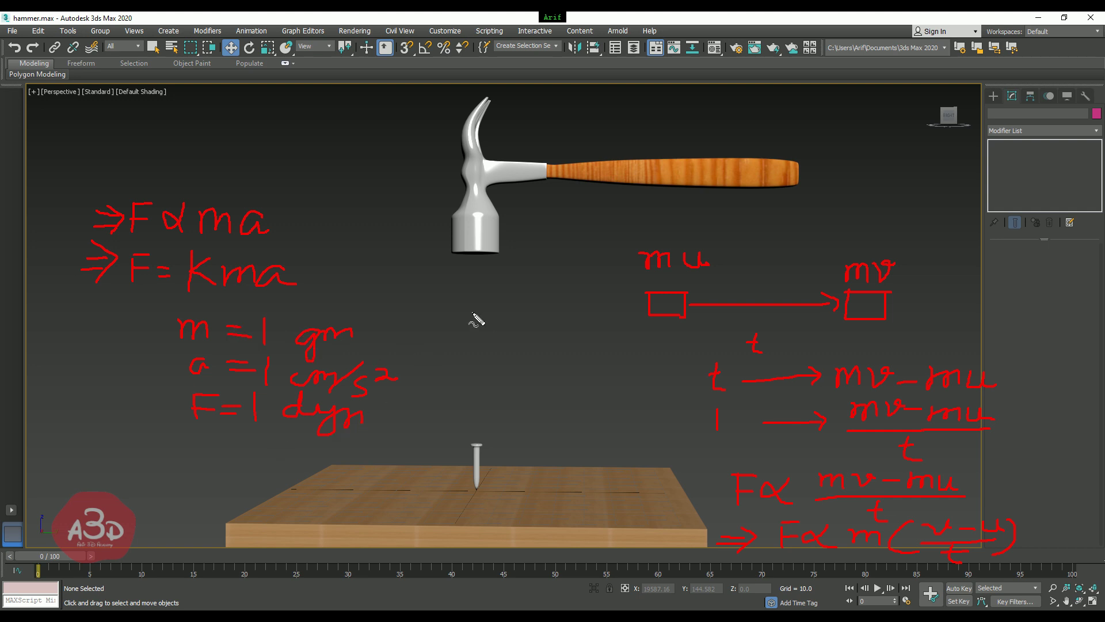
# Add the SI examples 1 Kg, 1 m/s² and 1 N beside the CGS values.
pyautogui.moveTo(465, 315)
pyautogui.mouseDown()
pyautogui.moveTo(463, 346)
pyautogui.moveTo(484, 348)
pyautogui.moveTo(486, 335)
pyautogui.moveTo(514, 352)
pyautogui.moveTo(537, 341)
pyautogui.mouseUp()
pyautogui.moveTo(467, 373)
pyautogui.mouseDown()
pyautogui.moveTo(467, 395)
pyautogui.moveTo(491, 387)
pyautogui.moveTo(518, 408)
pyautogui.moveTo(562, 386)
pyautogui.mouseUp()
pyautogui.moveTo(482, 419)
pyautogui.mouseDown()
pyautogui.moveTo(482, 429)
pyautogui.moveTo(511, 429)
pyautogui.mouseUp()
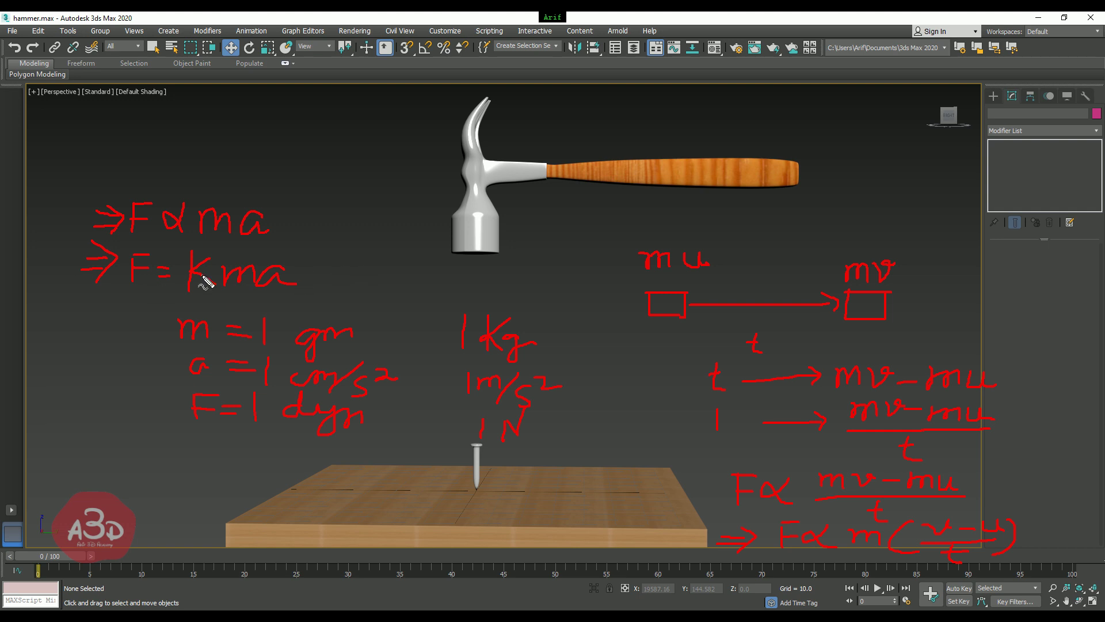
# Write ∴ K = 1 after F = Kma.
pyautogui.click(339, 279)
pyautogui.click(353, 271)
pyautogui.click(366, 280)
pyautogui.moveTo(392, 252)
pyautogui.mouseDown()
pyautogui.moveTo(389, 282)
pyautogui.moveTo(390, 270)
pyautogui.moveTo(409, 283)
pyautogui.mouseUp()
pyautogui.moveTo(414, 267)
pyautogui.mouseDown()
pyautogui.moveTo(432, 267)
pyautogui.moveTo(448, 296)
pyautogui.mouseUp()
# Write F = ma at the lower left and draw a box around it.
pyautogui.moveTo(114, 445)
pyautogui.mouseDown()
pyautogui.moveTo(123, 478)
pyautogui.moveTo(137, 463)
pyautogui.moveTo(170, 464)
pyautogui.mouseUp()
pyautogui.moveTo(150, 475)
pyautogui.mouseDown()
pyautogui.moveTo(190, 459)
pyautogui.moveTo(208, 476)
pyautogui.moveTo(242, 479)
pyautogui.mouseUp()
pyautogui.moveTo(98, 433)
pyautogui.mouseDown()
pyautogui.moveTo(254, 431)
pyautogui.moveTo(270, 496)
pyautogui.moveTo(163, 495)
pyautogui.mouseUp()
# Write the red labels m and D to the right of the hammer head.
pyautogui.moveTo(513, 117); pyautogui.dragTo(531, 135)
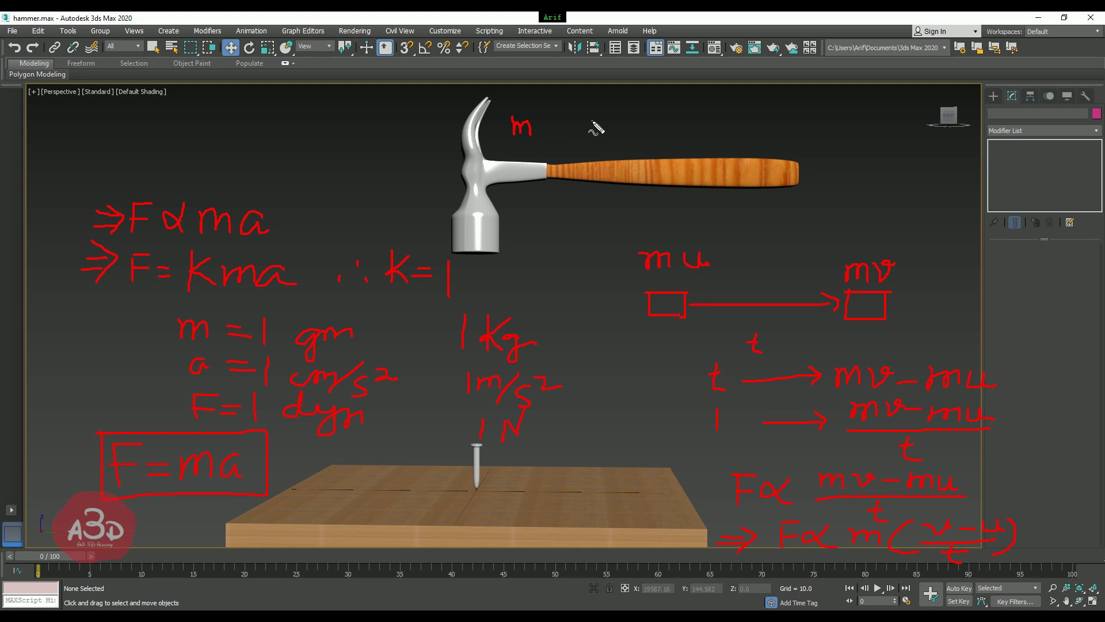
pyautogui.moveTo(596, 115); pyautogui.dragTo(597, 128)
# Clear all handwritten notes and select the hammer object Cylinder001.
pyautogui.press('Escape')
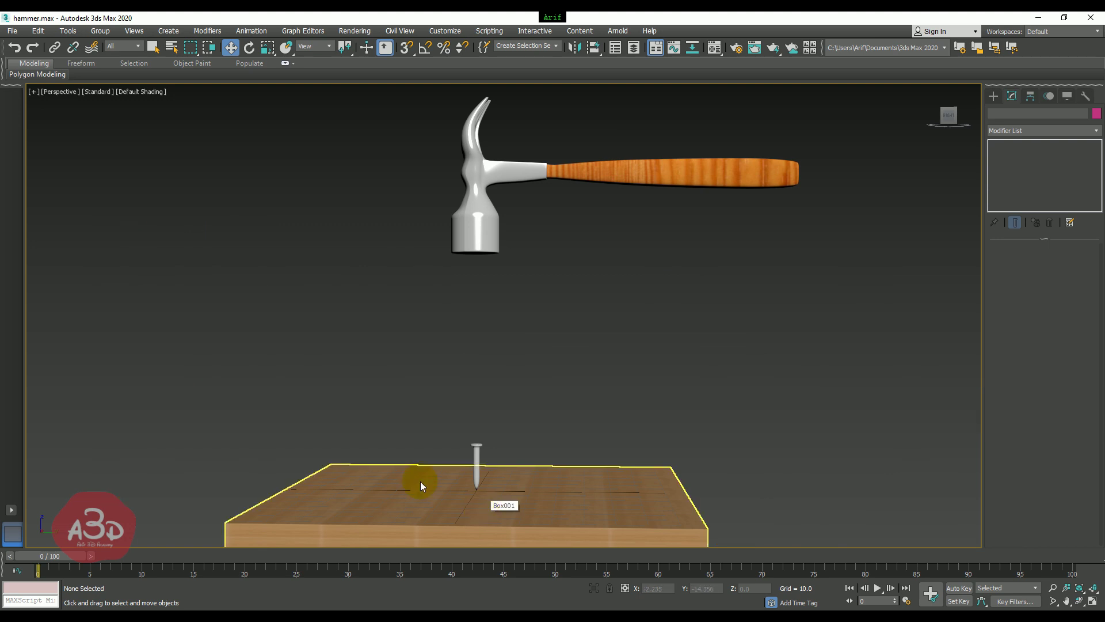
pyautogui.click(609, 173)
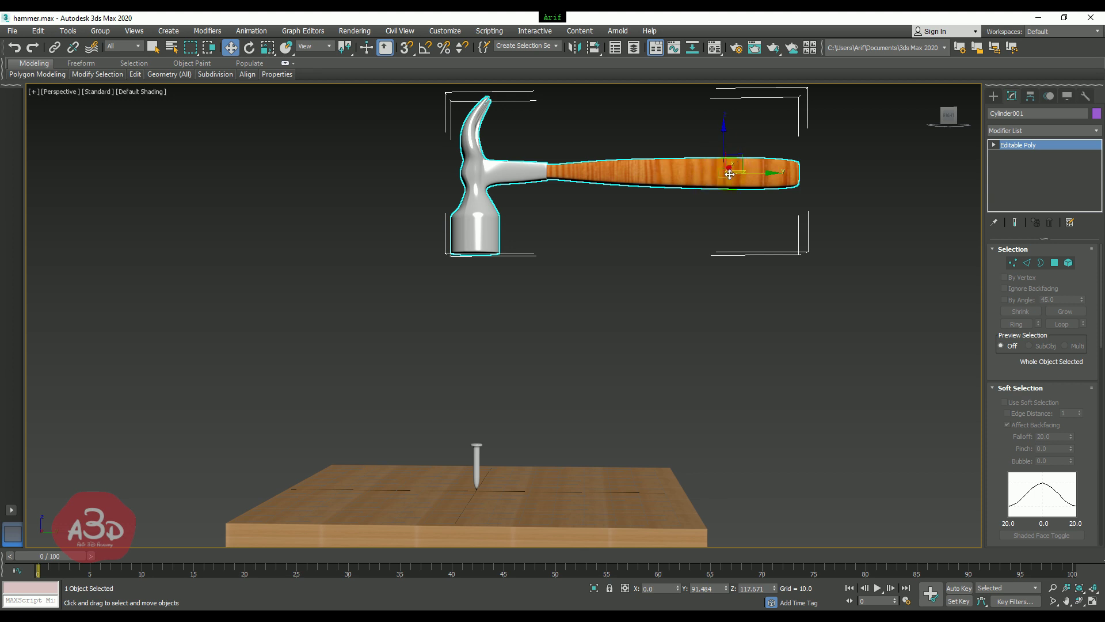
# Lower the hammer along Z down over the nail, undoing an accidental sideways move.
pyautogui.moveTo(730, 172); pyautogui.dragTo(752, 173)
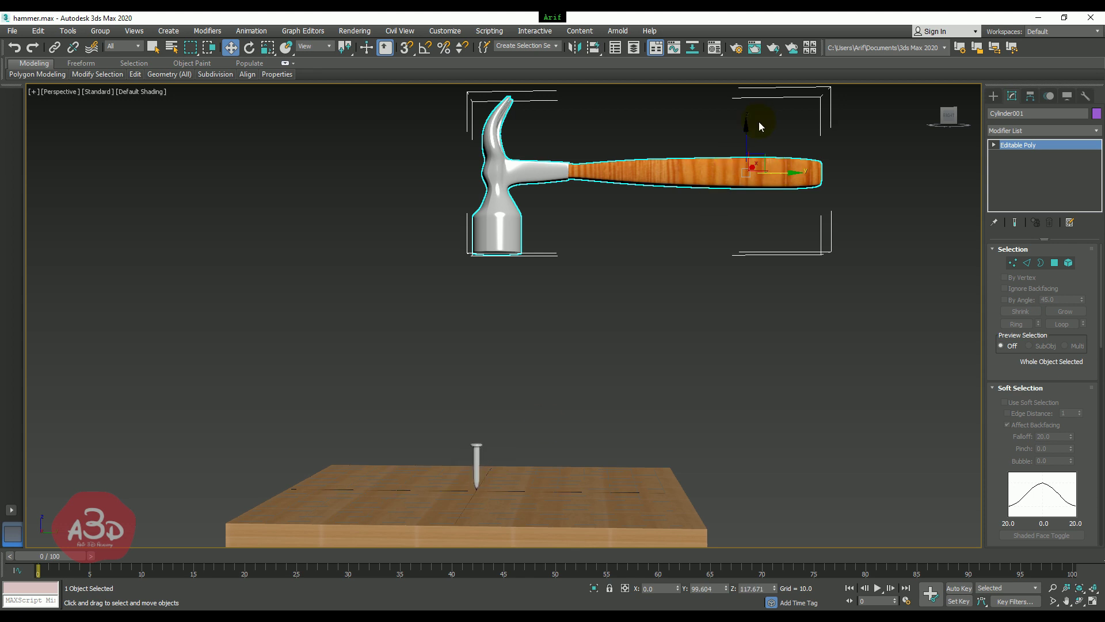
pyautogui.hotkey('ctrl', 'z')
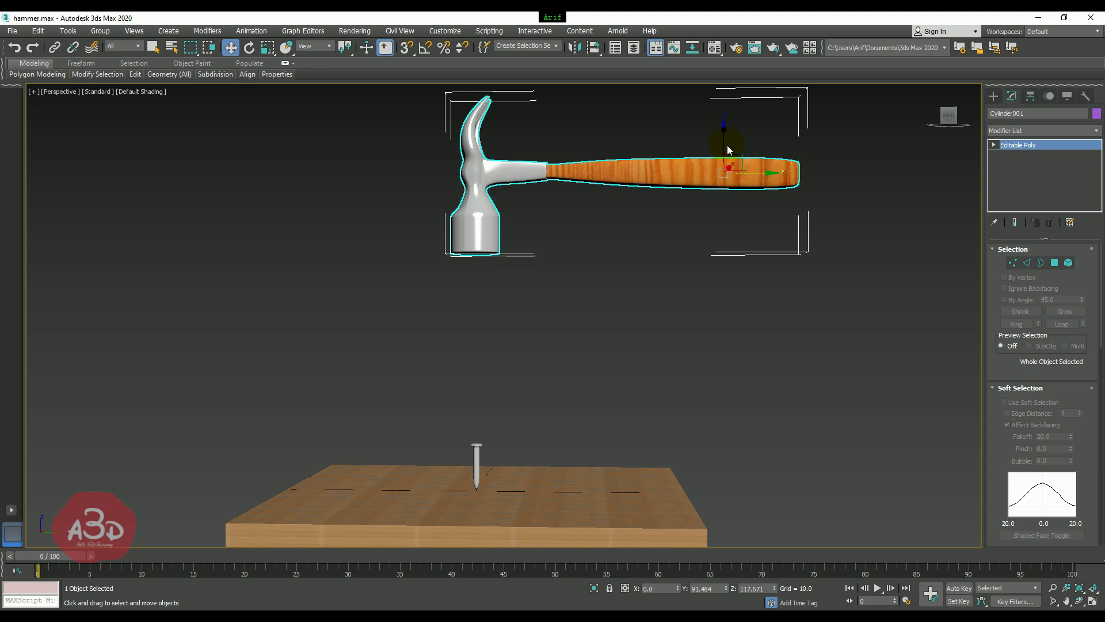
pyautogui.moveTo(723, 136); pyautogui.dragTo(724, 325)
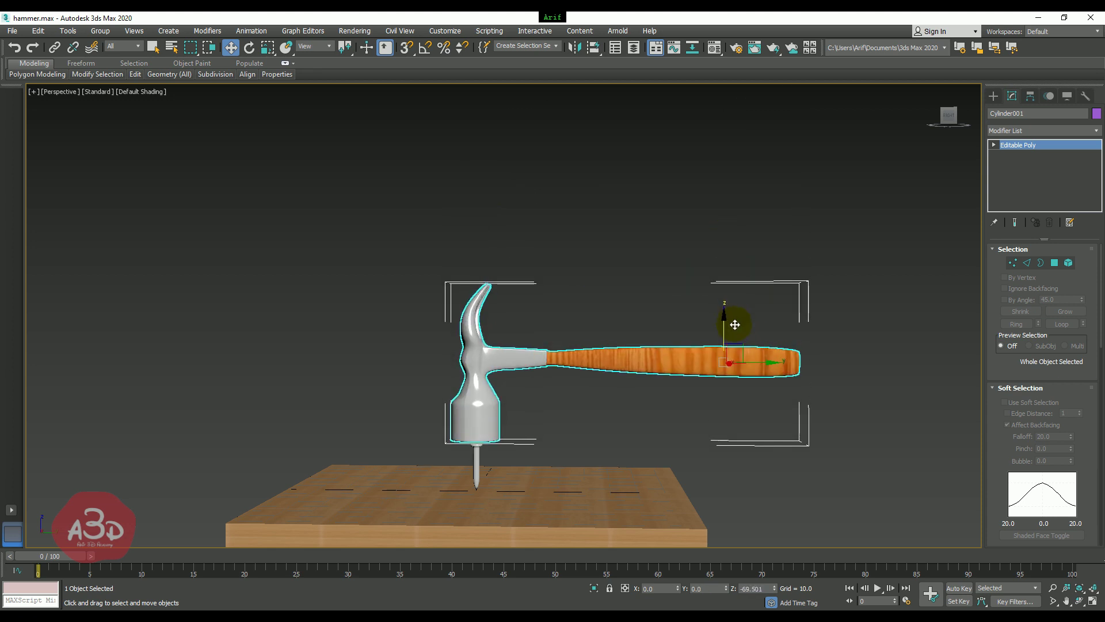
# Maximize the Front viewport and nudge the hammer head down toward the nail.
pyautogui.scroll(3, 556, 486)
pyautogui.keyDown('alt'); pyautogui.moveTo(516, 447); pyautogui.dragTo(515, 436, button='middle'); pyautogui.keyUp('alt')
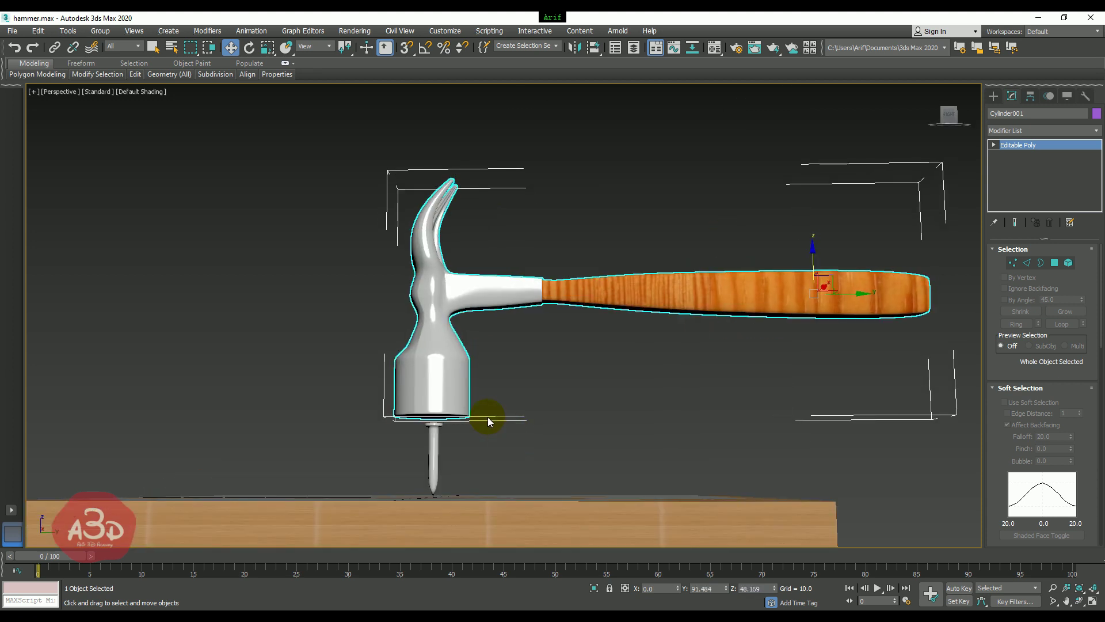
pyautogui.hotkey('alt', 'w')
pyautogui.hotkey('alt', 'w')
pyautogui.scroll(-2, 743, 202)
pyautogui.moveTo(646, 341); pyautogui.dragTo(612, 301, button='middle')
pyautogui.scroll(2, 611, 301)
pyautogui.moveTo(513, 187); pyautogui.dragTo(516, 188)
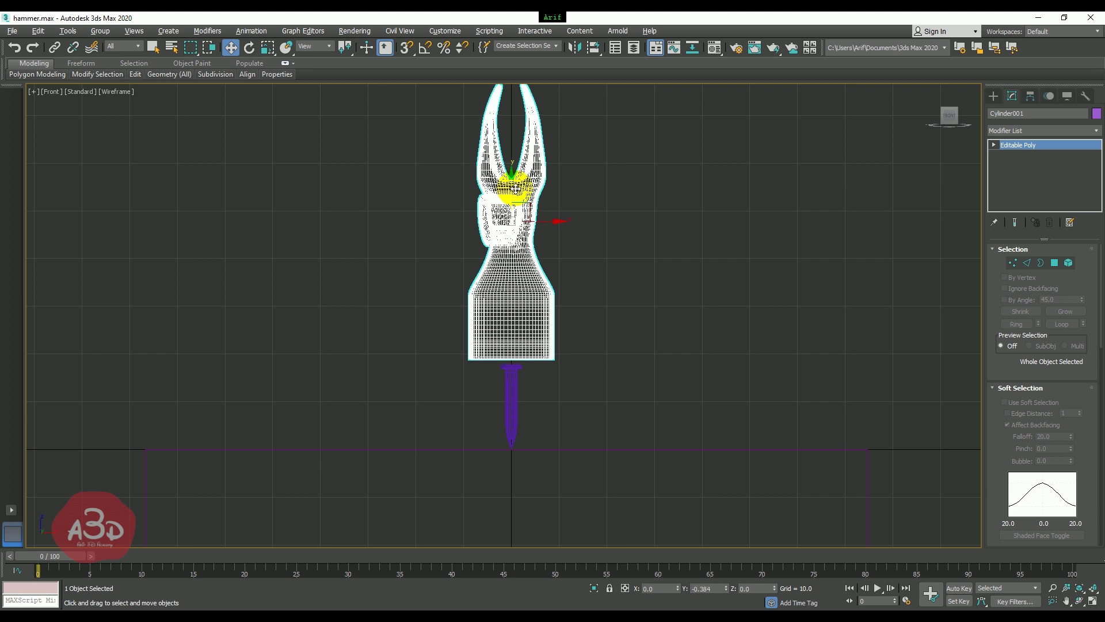
# Lower the hammer slightly so its head meets the nail, then restore the four-viewport layout.
pyautogui.moveTo(515, 187); pyautogui.dragTo(515, 192)
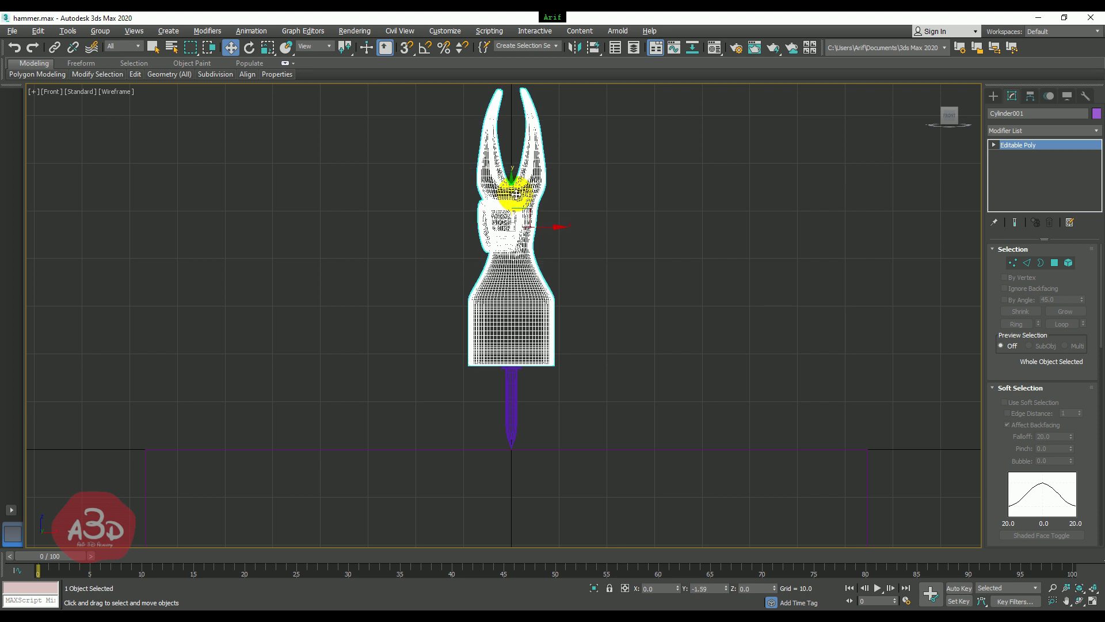
pyautogui.hotkey('alt', 'w')
pyautogui.scroll(-5, 274, 499)
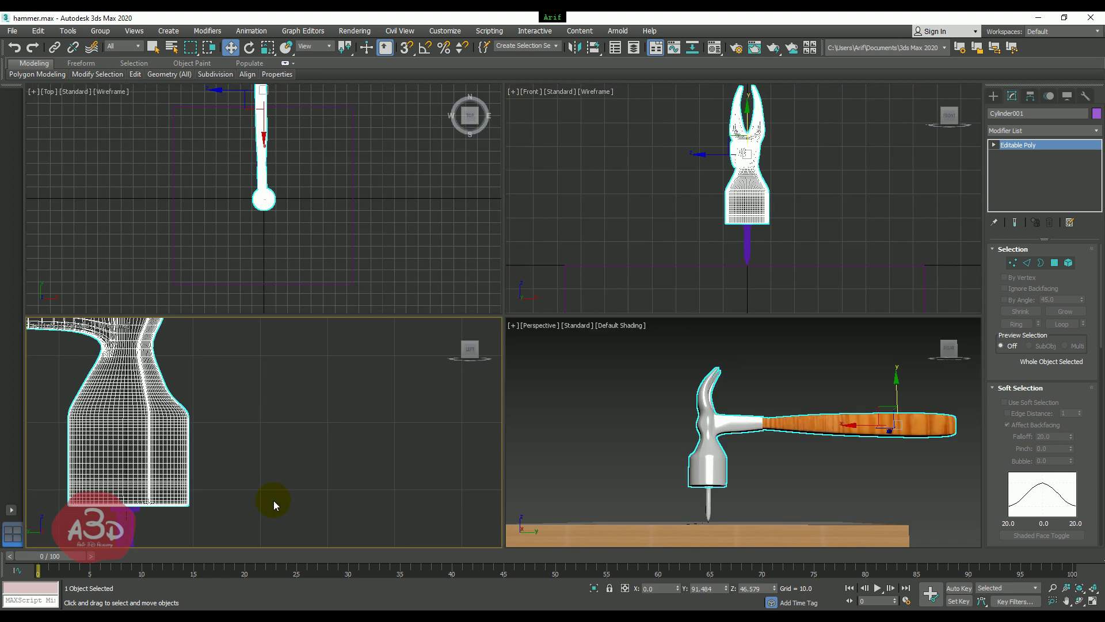
pyautogui.scroll(-3, 298, 420)
pyautogui.moveTo(320, 155)
pyautogui.mouseDown(button='middle')
pyautogui.moveTo(334, 245)
pyautogui.moveTo(350, 199)
pyautogui.mouseUp(button='middle')
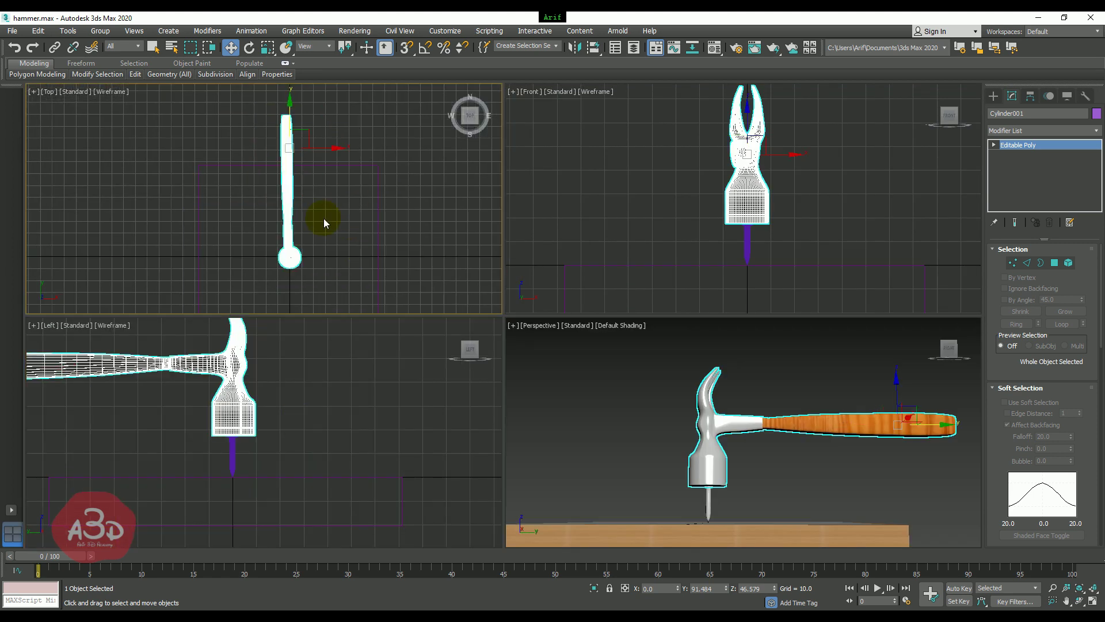
# Center the hammer head in the Top view to check it sits over the nail.
pyautogui.press('j')
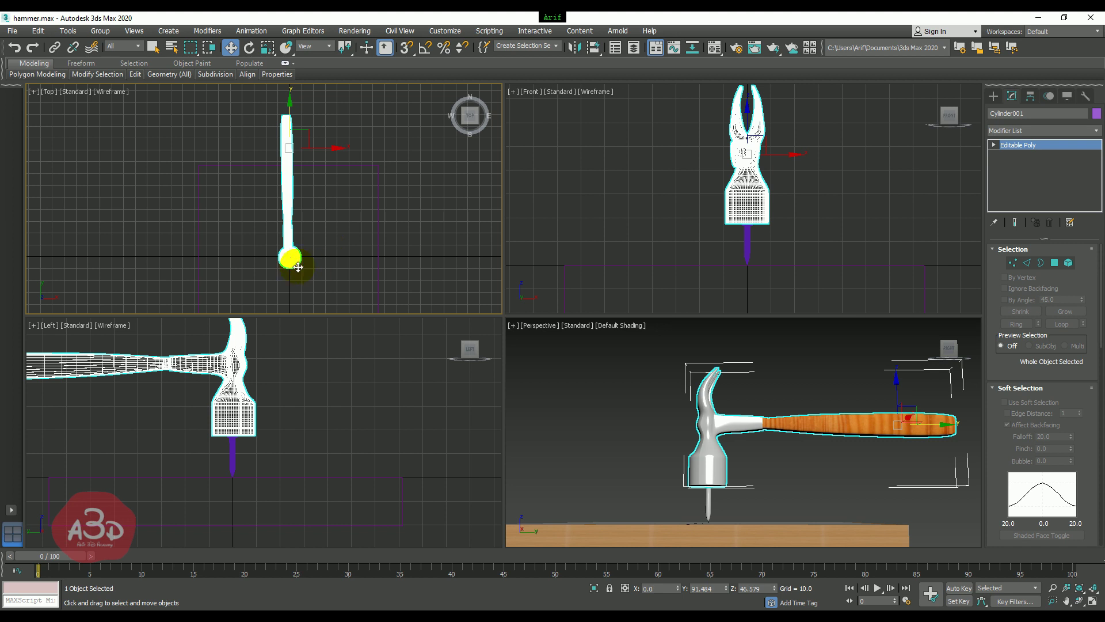
pyautogui.scroll(2, 298, 274)
pyautogui.scroll(2, 297, 276)
pyautogui.moveTo(296, 279)
pyautogui.mouseDown(button='middle')
pyautogui.moveTo(320, 250)
pyautogui.moveTo(321, 262)
pyautogui.mouseUp(button='middle')
pyautogui.scroll(-1, 322, 262)
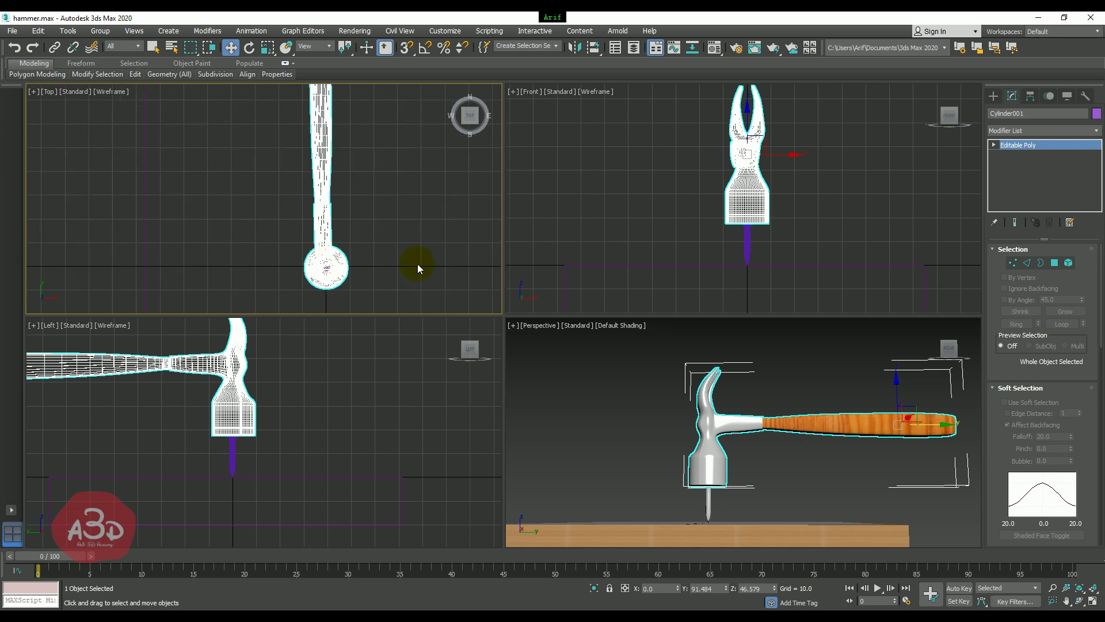
pyautogui.moveTo(328, 276); pyautogui.dragTo(370, 237, button='middle')
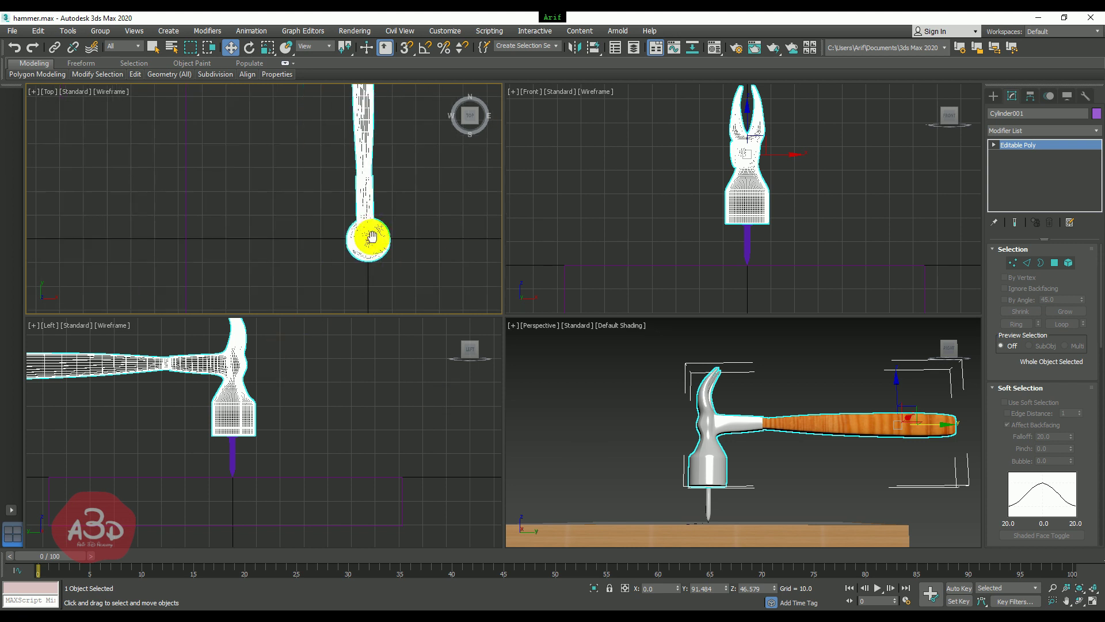
pyautogui.scroll(2, 369, 238)
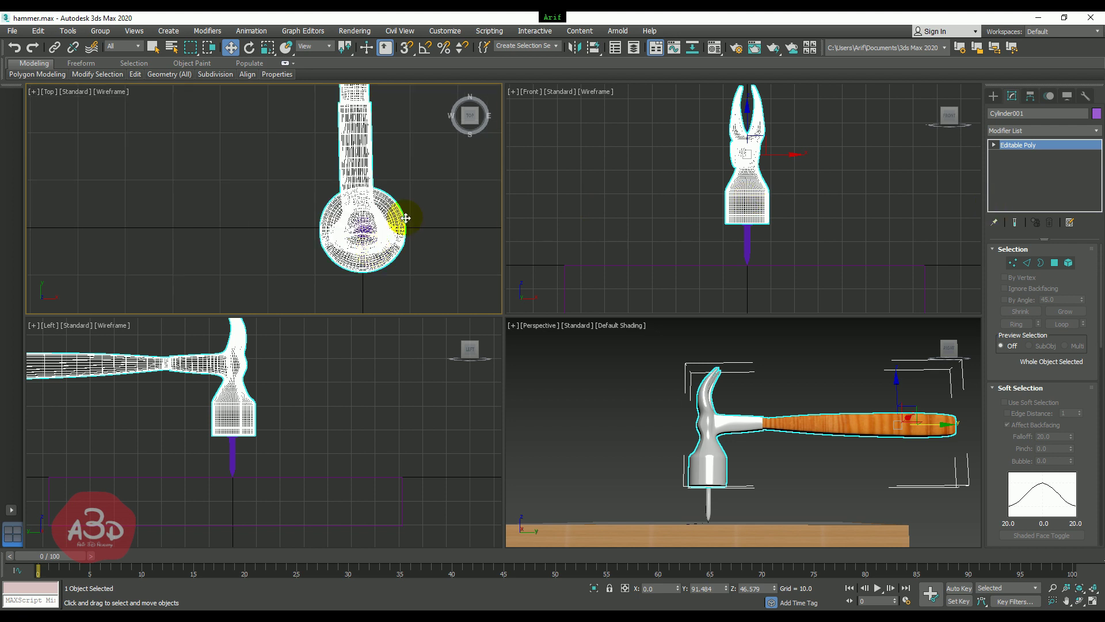
# Orbit and zoom the Perspective view to inspect the hammer resting on the nail.
pyautogui.moveTo(700, 437)
pyautogui.keyDown('alt'); pyautogui.mouseDown(button='middle')
pyautogui.moveTo(661, 492)
pyautogui.moveTo(620, 503)
pyautogui.moveTo(641, 512)
pyautogui.moveTo(735, 469)
pyautogui.moveTo(700, 491)
pyautogui.mouseUp(button='middle'); pyautogui.keyUp('alt')
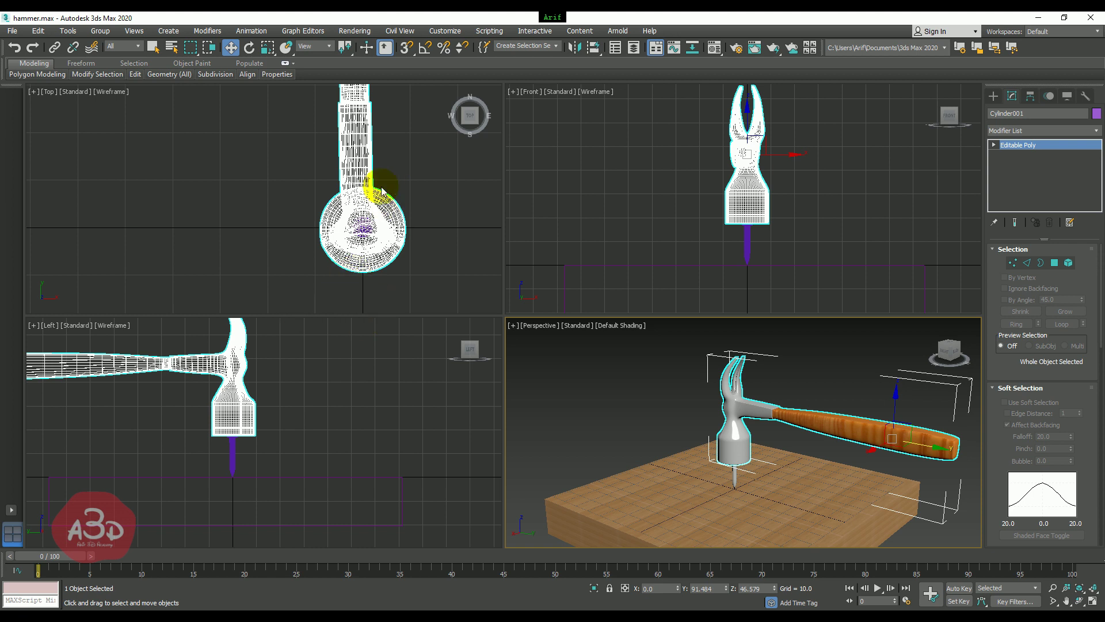
pyautogui.moveTo(764, 414)
pyautogui.keyDown('alt'); pyautogui.mouseDown(button='middle')
pyautogui.moveTo(665, 457)
pyautogui.moveTo(764, 429)
pyautogui.mouseUp(button='middle'); pyautogui.keyUp('alt')
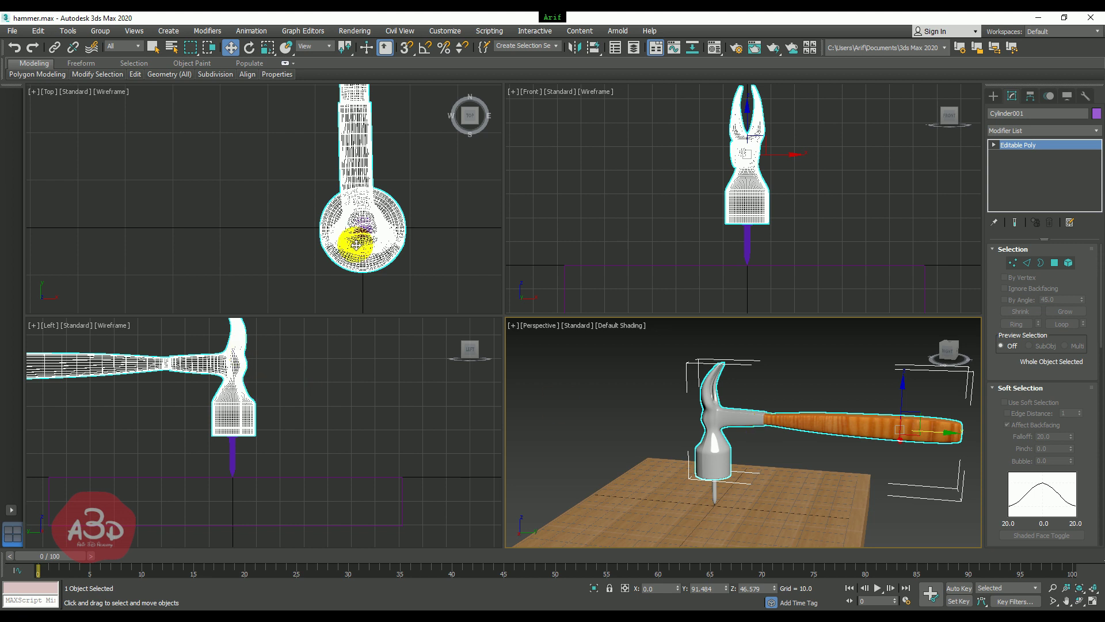
pyautogui.scroll(-3, 361, 233)
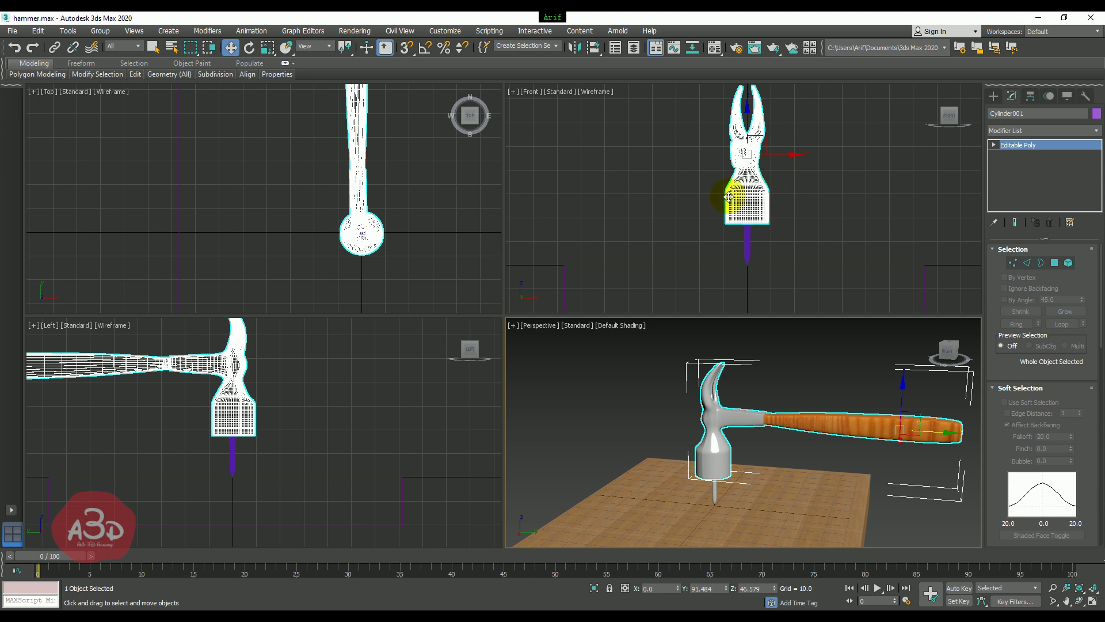
pyautogui.scroll(4, 728, 192)
pyautogui.scroll(-3, 731, 195)
pyautogui.moveTo(316, 469)
pyautogui.mouseDown(button='middle')
pyautogui.moveTo(365, 419)
pyautogui.moveTo(392, 416)
pyautogui.mouseUp(button='middle')
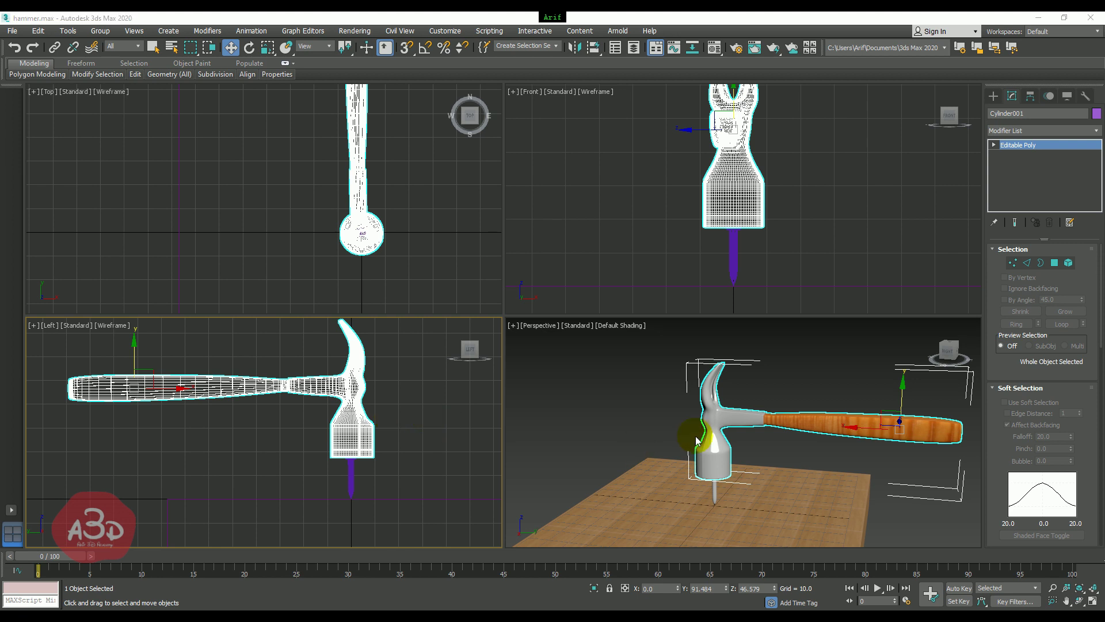
pyautogui.scroll(-1, 331, 460)
pyautogui.scroll(-2, 338, 469)
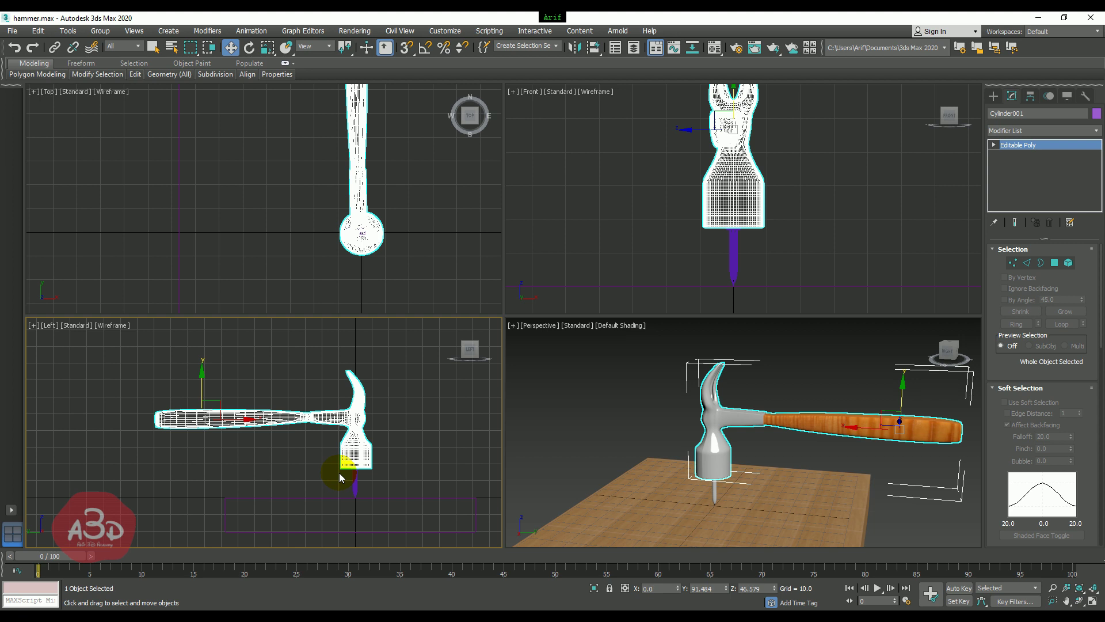
pyautogui.moveTo(63, 556); pyautogui.dragTo(309, 556)
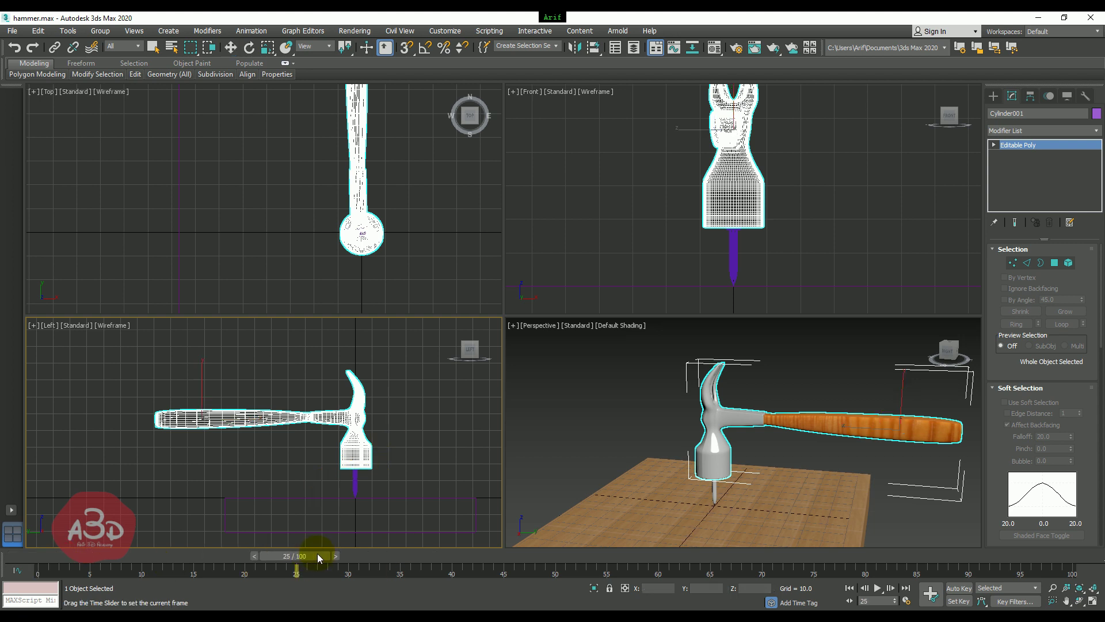
pyautogui.press('w')
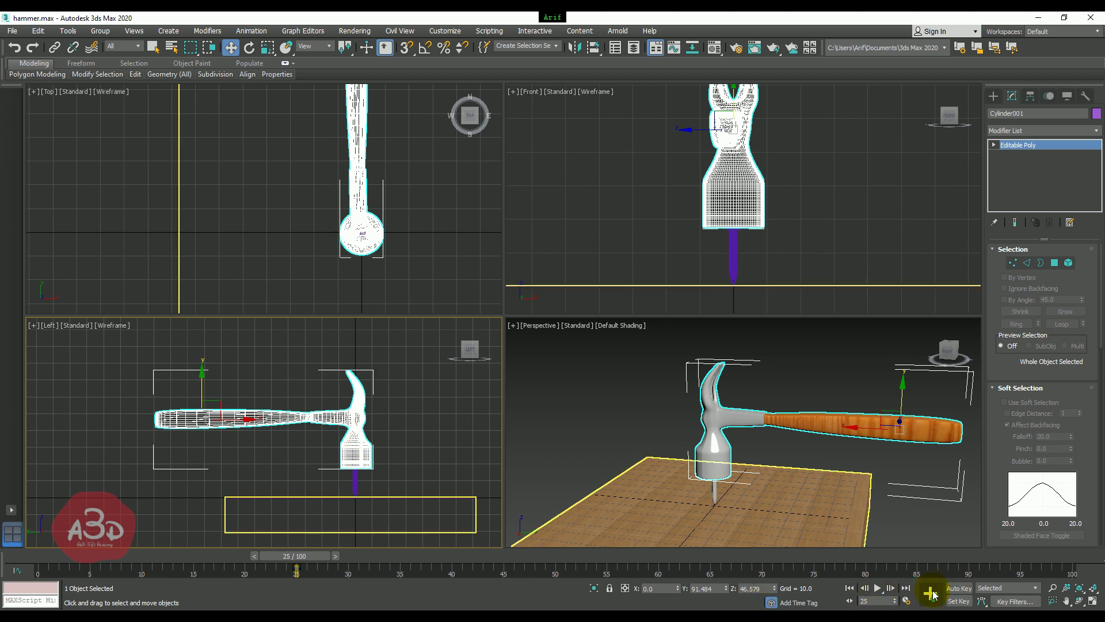
pyautogui.moveTo(290, 557); pyautogui.dragTo(30, 557)
pyautogui.scroll(-2, 210, 419)
pyautogui.moveTo(246, 439); pyautogui.dragTo(273, 467, button='middle')
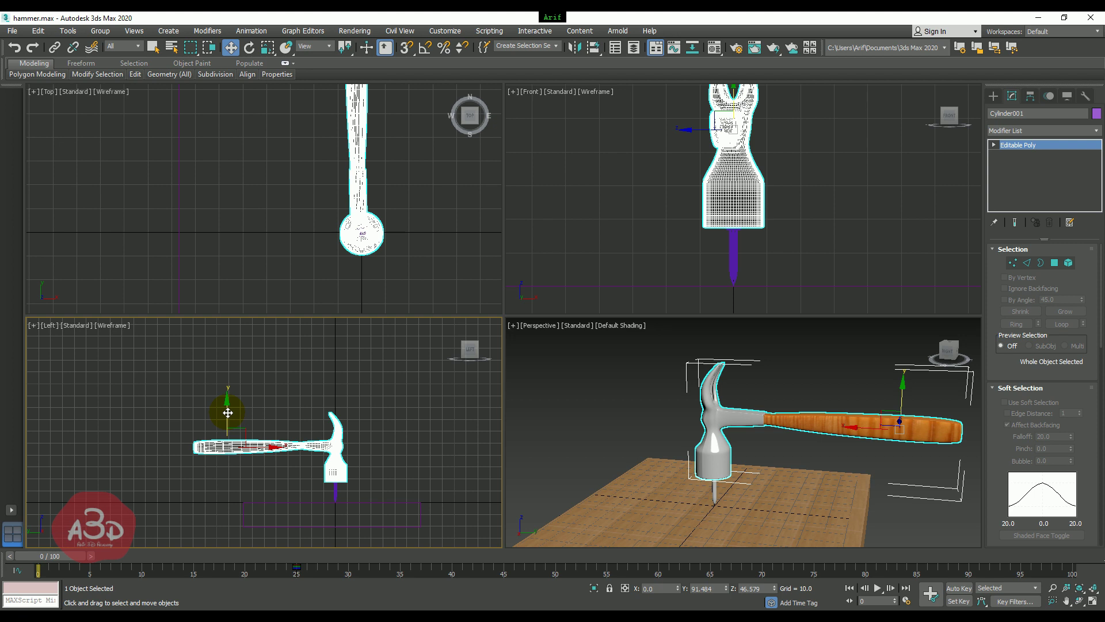
# With Auto Key on, raise the hammer 100 units above the board.
pyautogui.click(959, 587)
pyautogui.moveTo(174, 448); pyautogui.dragTo(211, 471, button='middle')
pyautogui.moveTo(238, 458); pyautogui.dragTo(227, 340)
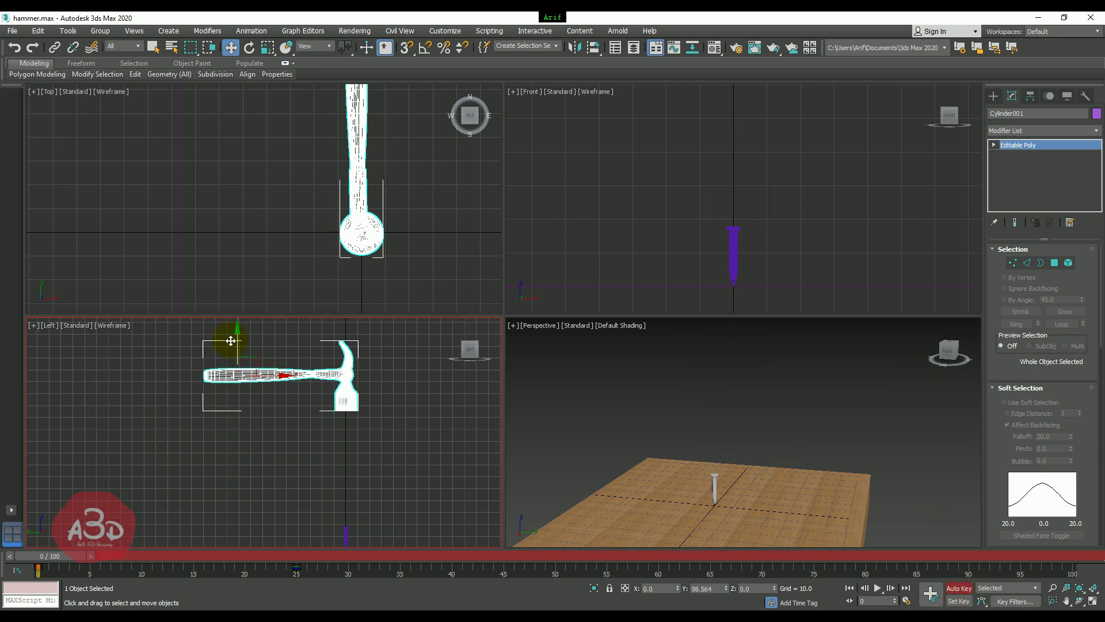
pyautogui.moveTo(227, 399)
pyautogui.mouseDown(button='middle')
pyautogui.moveTo(214, 468)
pyautogui.moveTo(282, 451)
pyautogui.mouseUp(button='middle')
pyautogui.scroll(-2, 240, 500)
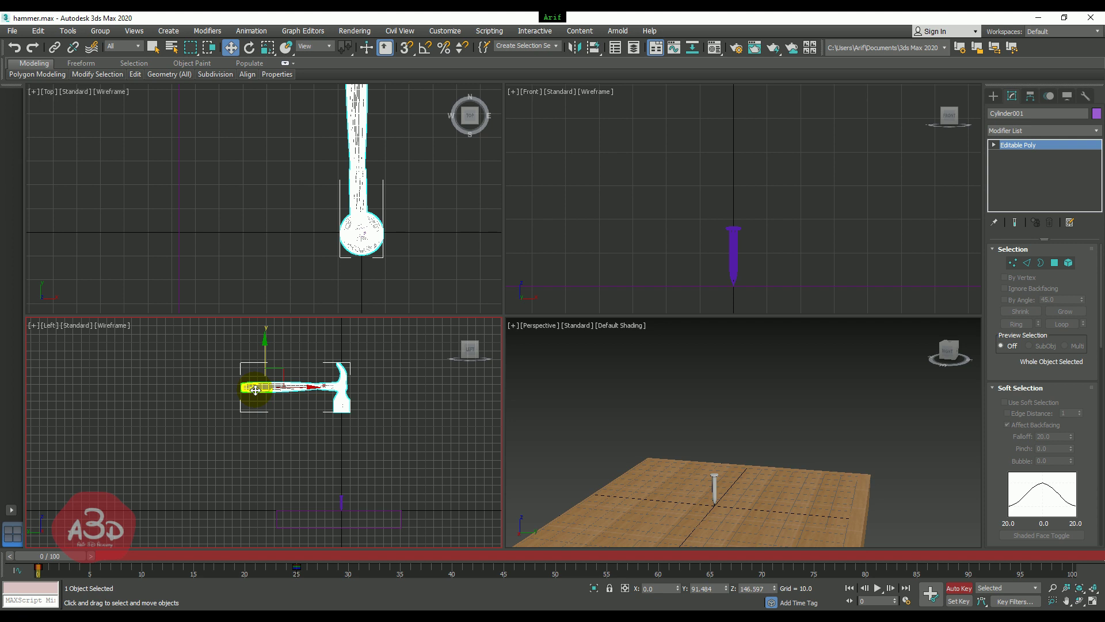
pyautogui.moveTo(235, 412); pyautogui.dragTo(243, 419, button='middle')
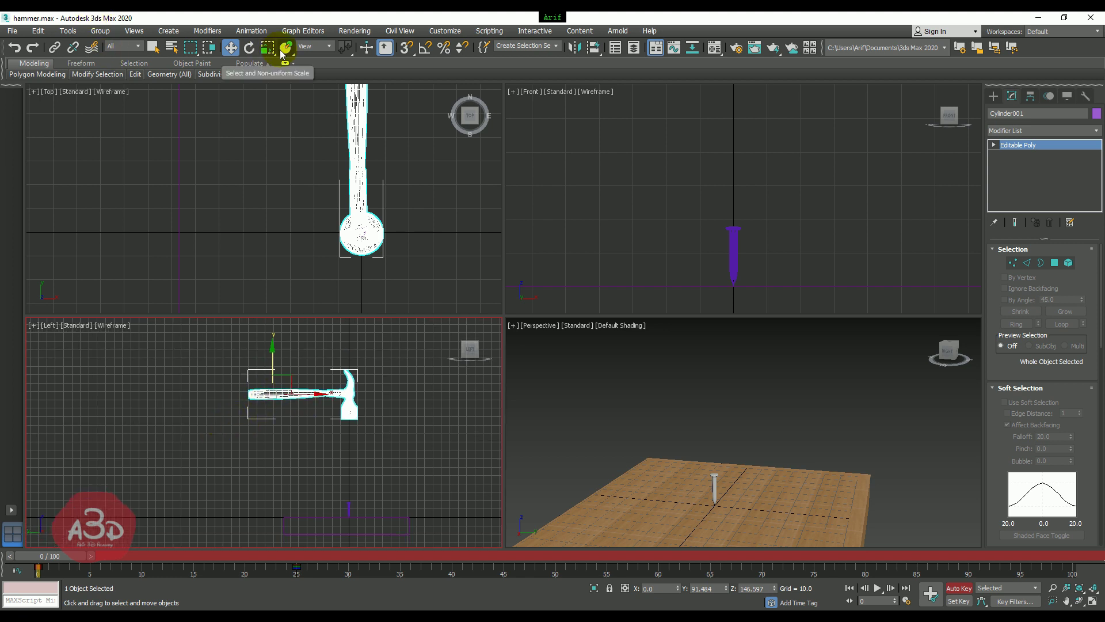
# Rotate the hammer back into a tilted swing pose and go to frame 7.
pyautogui.click(249, 47)
pyautogui.moveTo(304, 367); pyautogui.dragTo(299, 331)
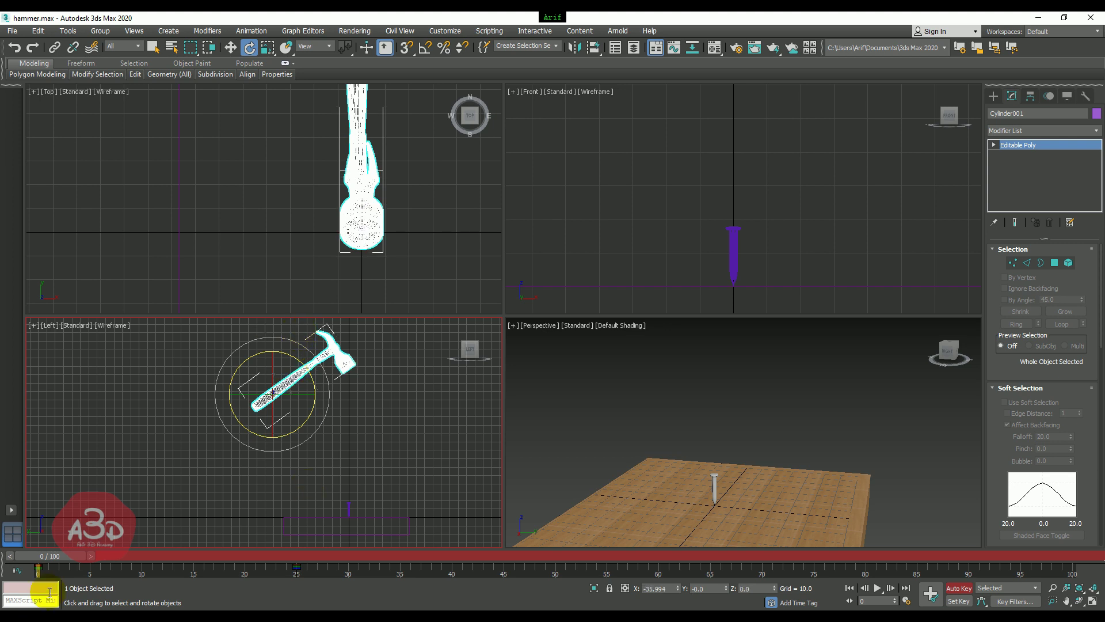
pyautogui.moveTo(60, 554)
pyautogui.mouseDown()
pyautogui.moveTo(138, 552)
pyautogui.moveTo(295, 582)
pyautogui.moveTo(1, 544)
pyautogui.moveTo(307, 559)
pyautogui.moveTo(32, 521)
pyautogui.moveTo(347, 553)
pyautogui.moveTo(9, 523)
pyautogui.moveTo(337, 519)
pyautogui.moveTo(181, 502)
pyautogui.moveTo(6, 506)
pyautogui.moveTo(279, 525)
pyautogui.moveTo(1, 492)
pyautogui.mouseUp()
pyautogui.press('e')
pyautogui.scroll(-5, 710, 369)
pyautogui.scroll(-3, 748, 454)
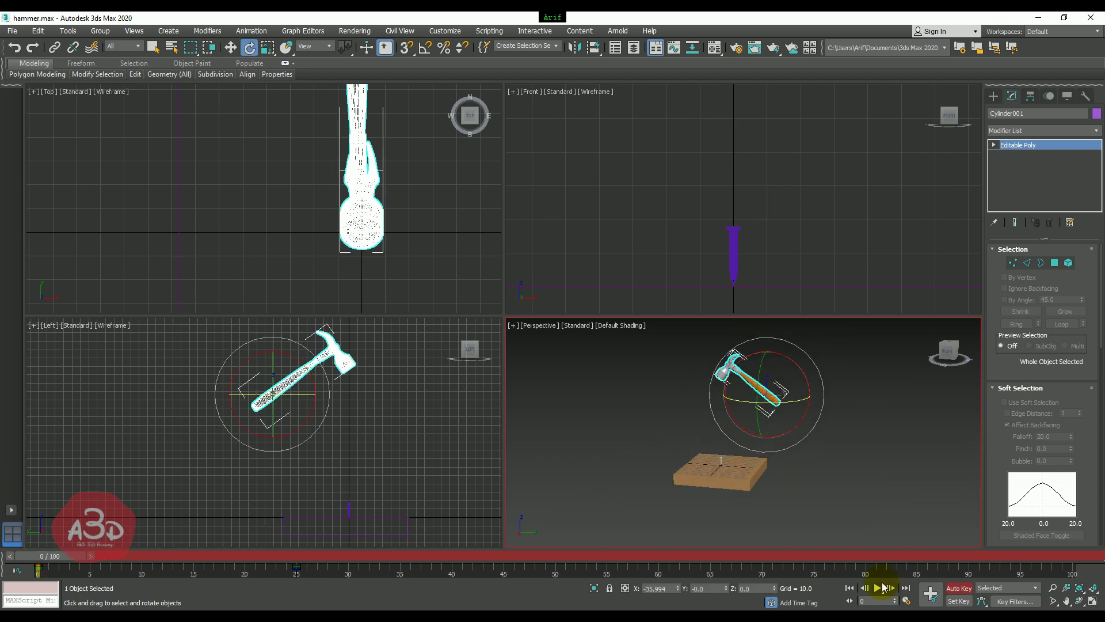
# Play the animation to frame 40, then shift the frame-0 keyframe to frame 1.
pyautogui.click(879, 588)
pyautogui.click(454, 547)
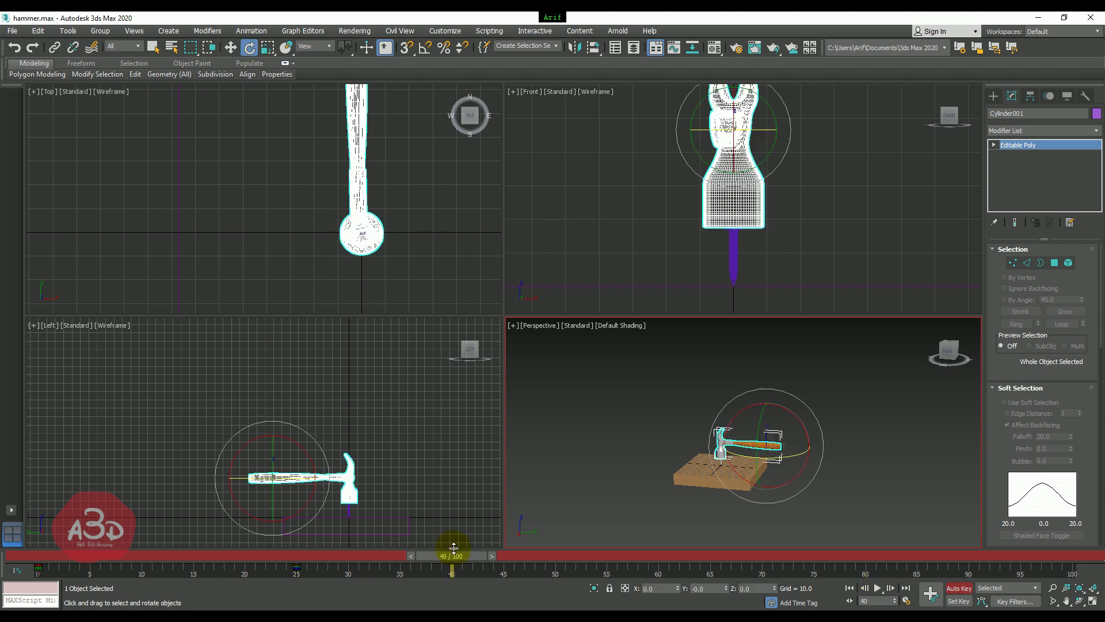
pyautogui.moveTo(453, 559)
pyautogui.mouseDown()
pyautogui.moveTo(20, 554)
pyautogui.moveTo(139, 549)
pyautogui.moveTo(1, 571)
pyautogui.mouseUp()
pyautogui.press('e')
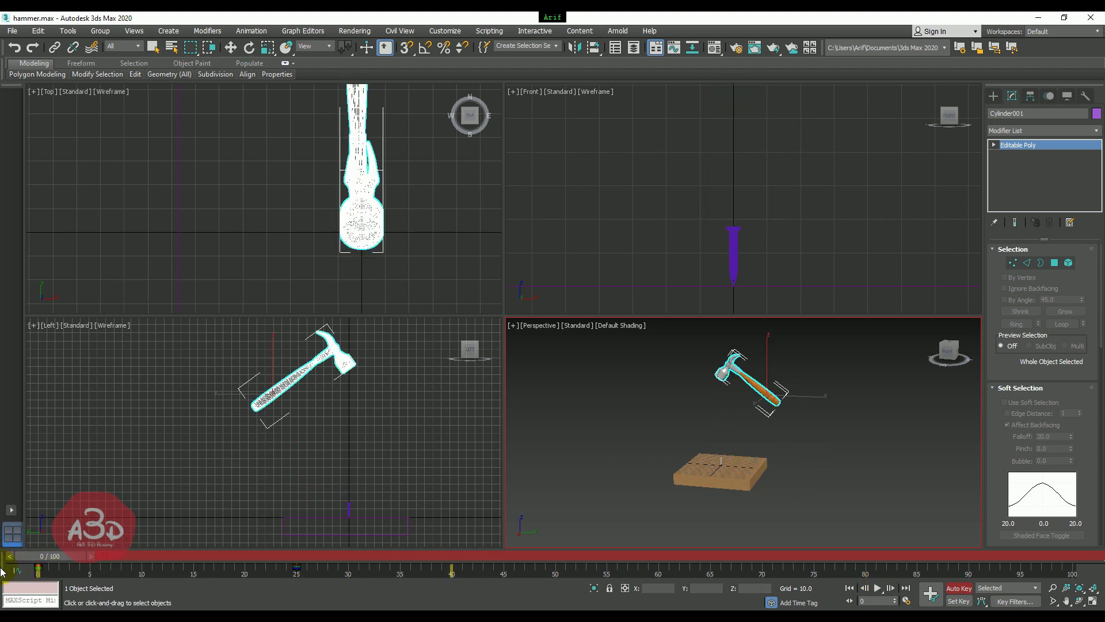
pyautogui.click(36, 572)
pyautogui.moveTo(36, 571)
pyautogui.mouseDown()
pyautogui.moveTo(146, 556)
pyautogui.moveTo(1, 568)
pyautogui.mouseUp()
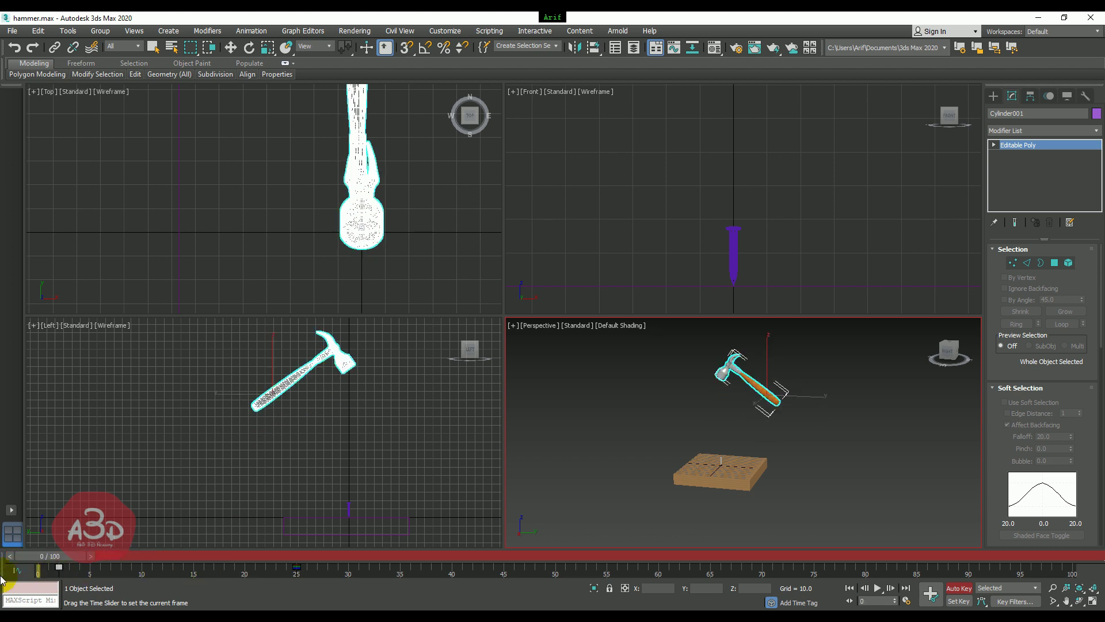
# Try rotating the hammer about 30° toward horizontal, cancel it, and scrub through the swing.
pyautogui.press('e')
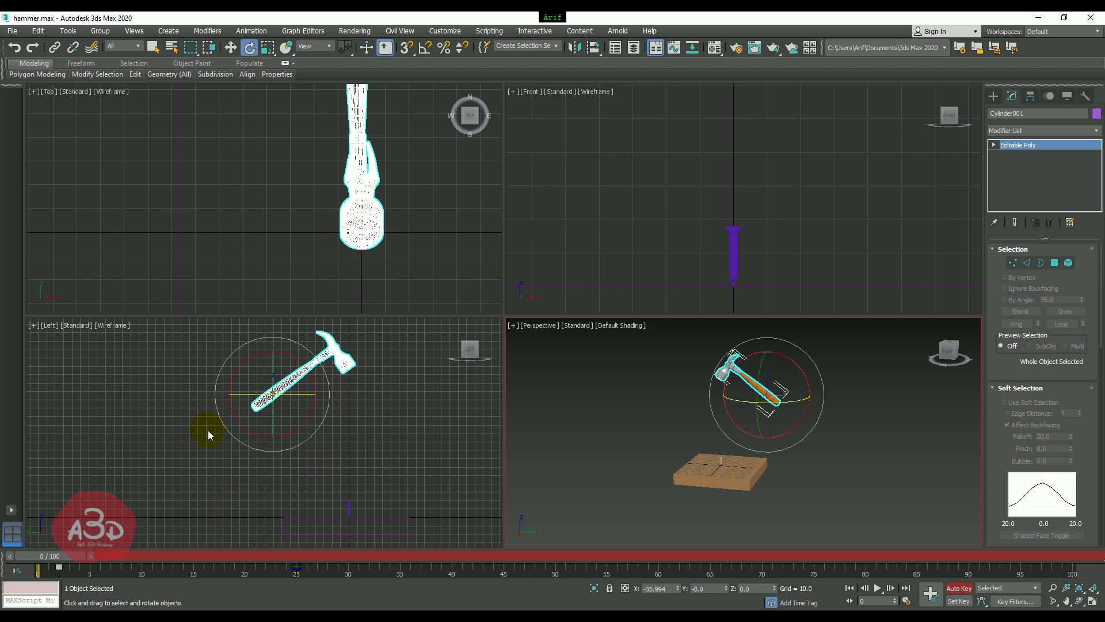
pyautogui.moveTo(312, 379); pyautogui.dragTo(313, 421)
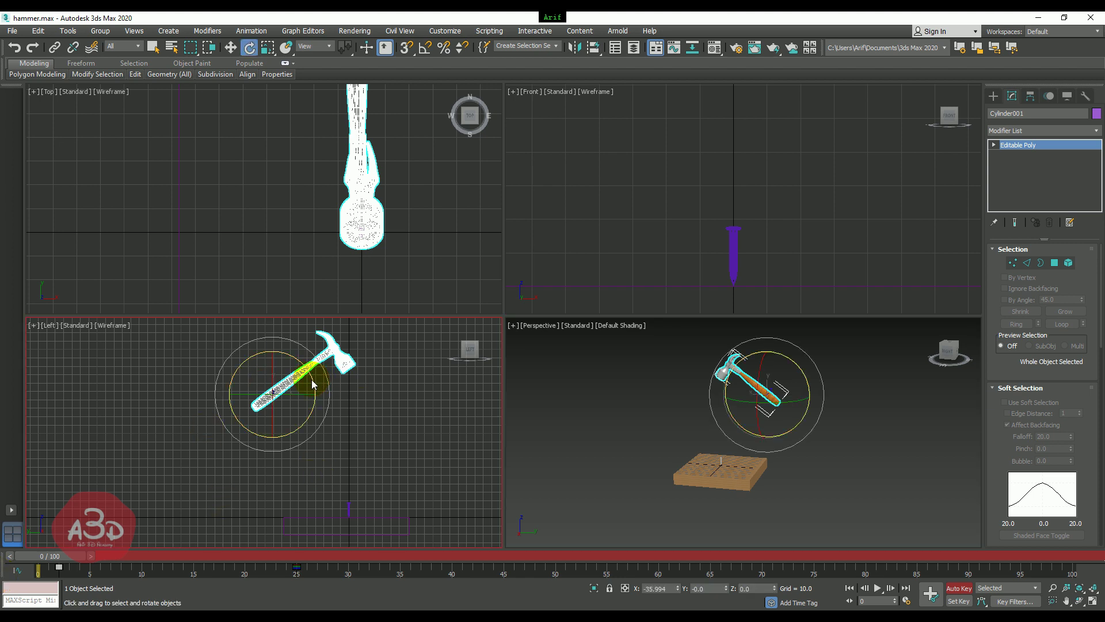
pyautogui.rightClick(313, 424)
pyautogui.moveTo(77, 556)
pyautogui.mouseDown()
pyautogui.moveTo(288, 553)
pyautogui.moveTo(2, 521)
pyautogui.mouseUp()
pyautogui.press('e')
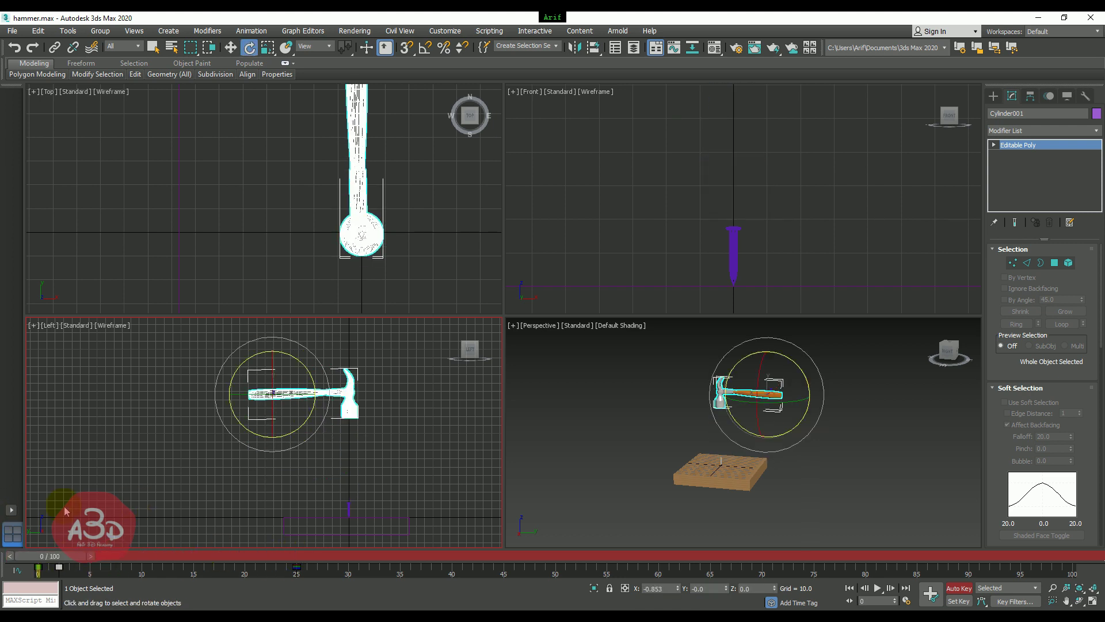
pyautogui.click(880, 588)
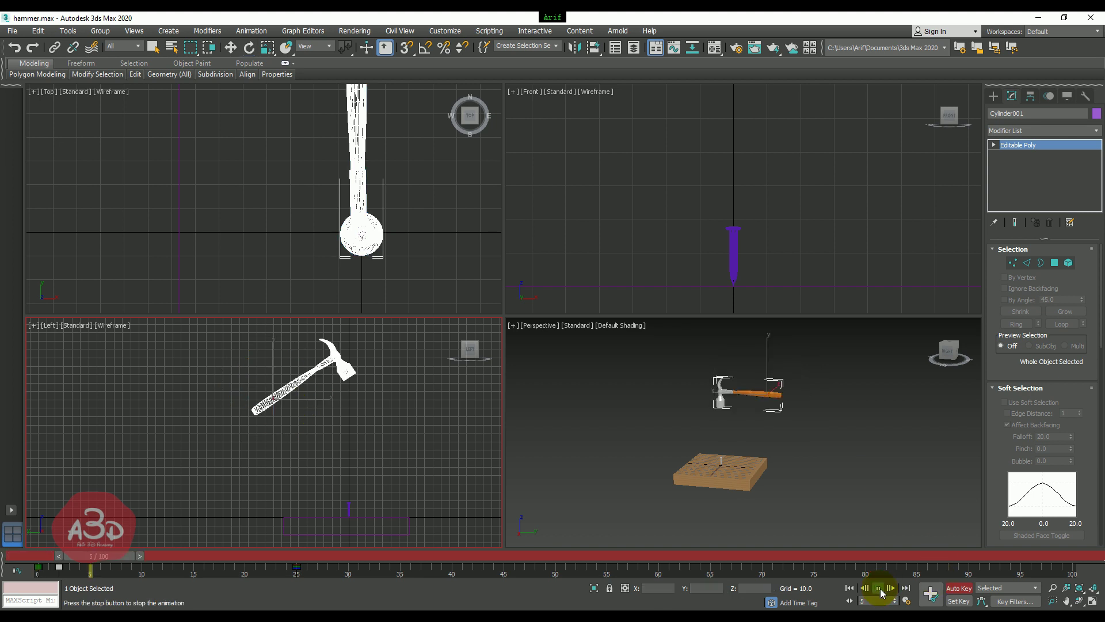
pyautogui.rightClick(868, 378)
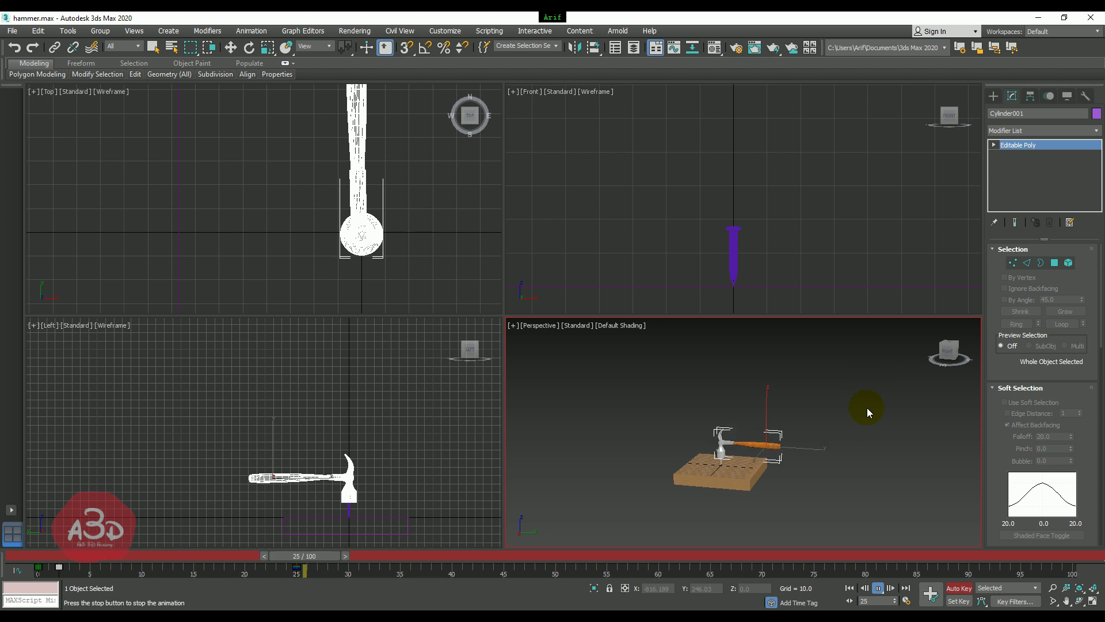
pyautogui.click(875, 587)
pyautogui.moveTo(709, 556)
pyautogui.mouseDown()
pyautogui.moveTo(84, 557)
pyautogui.moveTo(261, 556)
pyautogui.moveTo(1, 541)
pyautogui.moveTo(268, 538)
pyautogui.moveTo(6, 536)
pyautogui.moveTo(198, 527)
pyautogui.moveTo(44, 525)
pyautogui.mouseUp()
# At frame 2, rotate the hammer back about -32° around X.
pyautogui.press('e')
pyautogui.scroll(2, 713, 469)
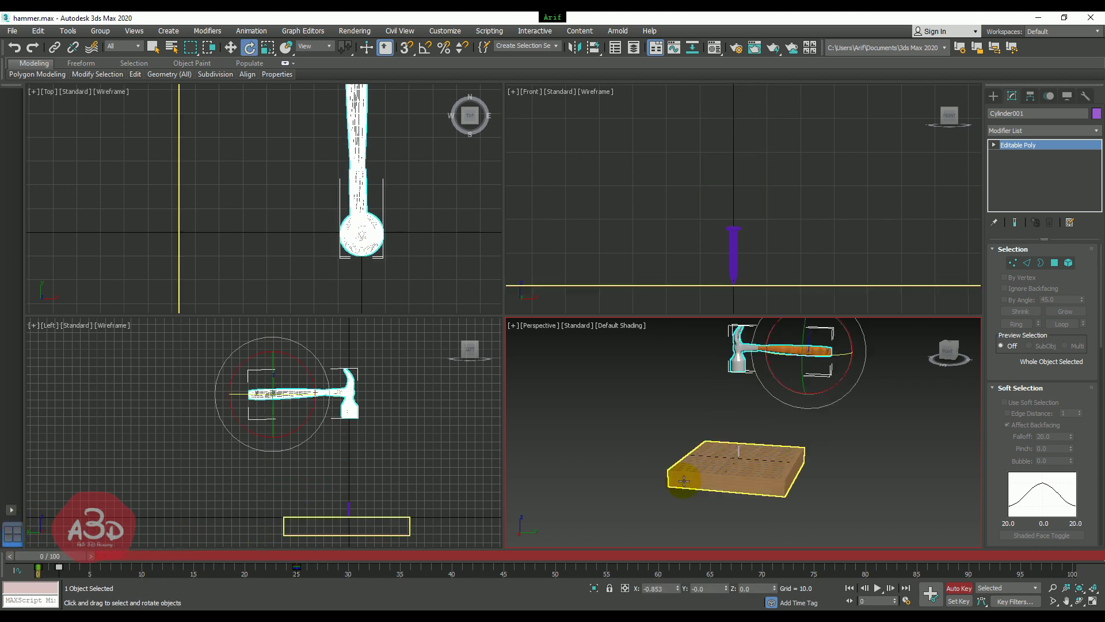
pyautogui.scroll(2, 713, 473)
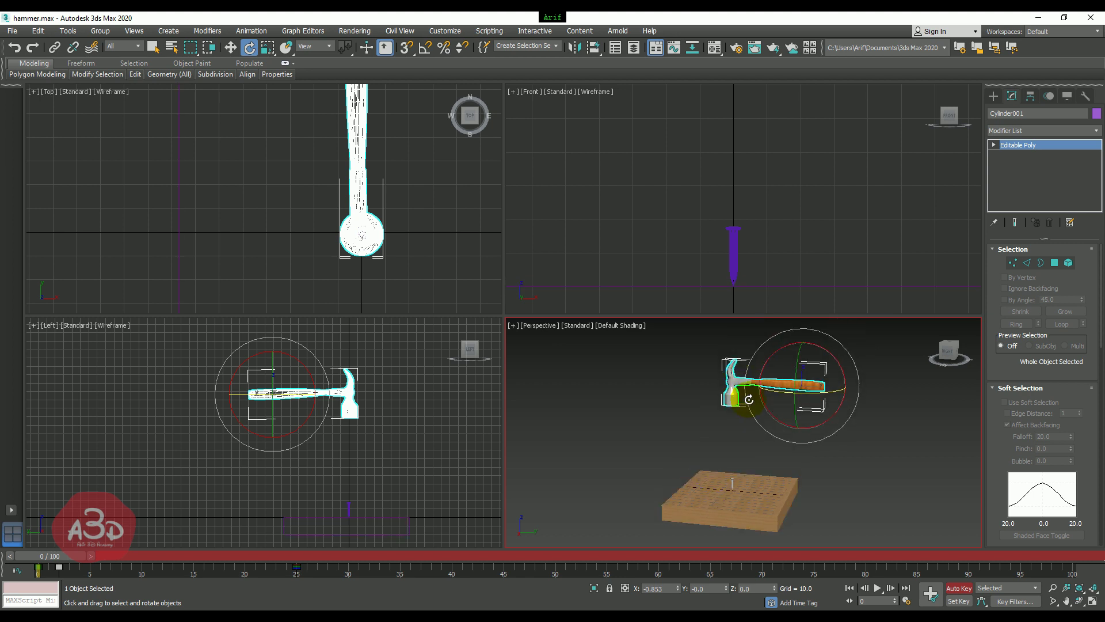
pyautogui.moveTo(67, 557)
pyautogui.mouseDown()
pyautogui.moveTo(106, 530)
pyautogui.moveTo(87, 534)
pyautogui.mouseUp()
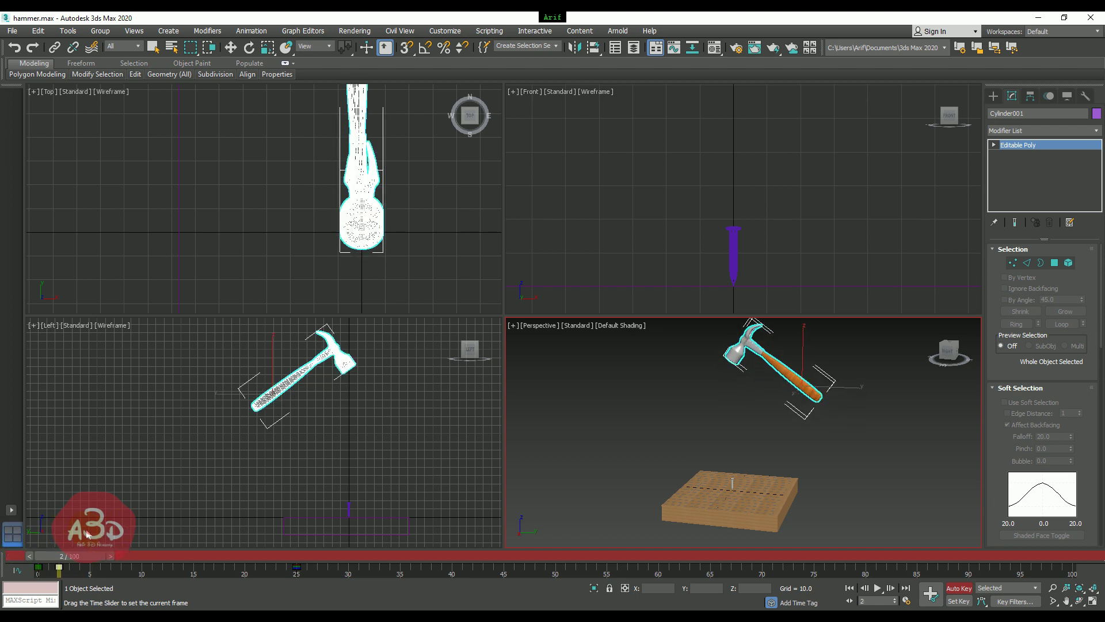
pyautogui.press('e')
pyautogui.moveTo(829, 349); pyautogui.dragTo(860, 392)
# Scrub frames 0–7 to check the hammer's early tilted swing pose.
pyautogui.moveTo(78, 562)
pyautogui.mouseDown()
pyautogui.moveTo(2, 553)
pyautogui.moveTo(343, 535)
pyautogui.moveTo(222, 510)
pyautogui.mouseUp()
pyautogui.moveTo(299, 519); pyautogui.dragTo(14, 527)
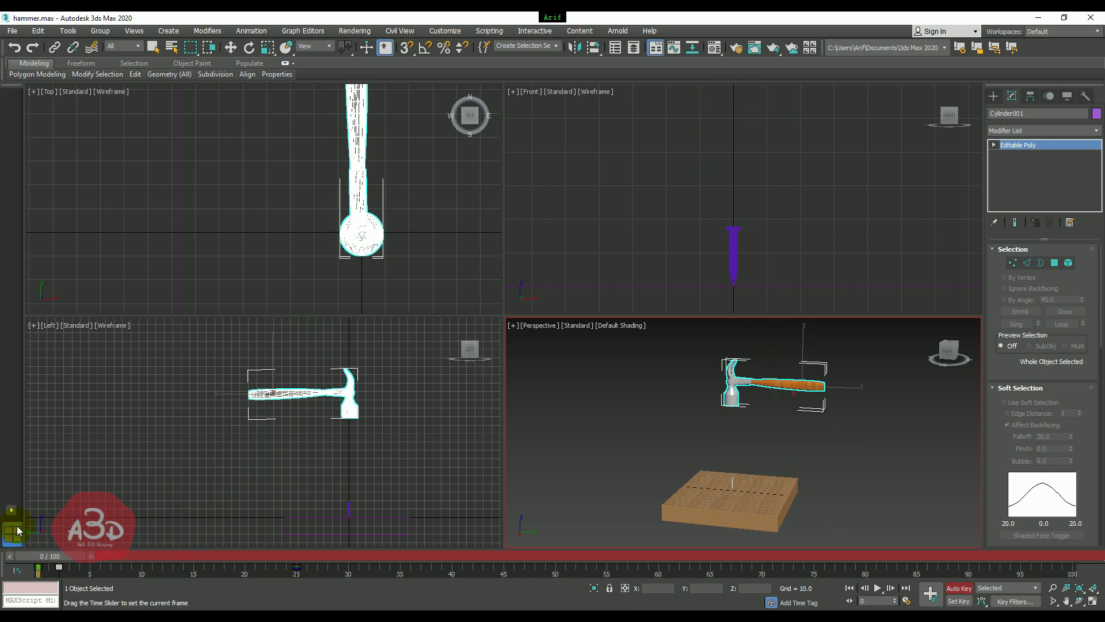
pyautogui.press('e')
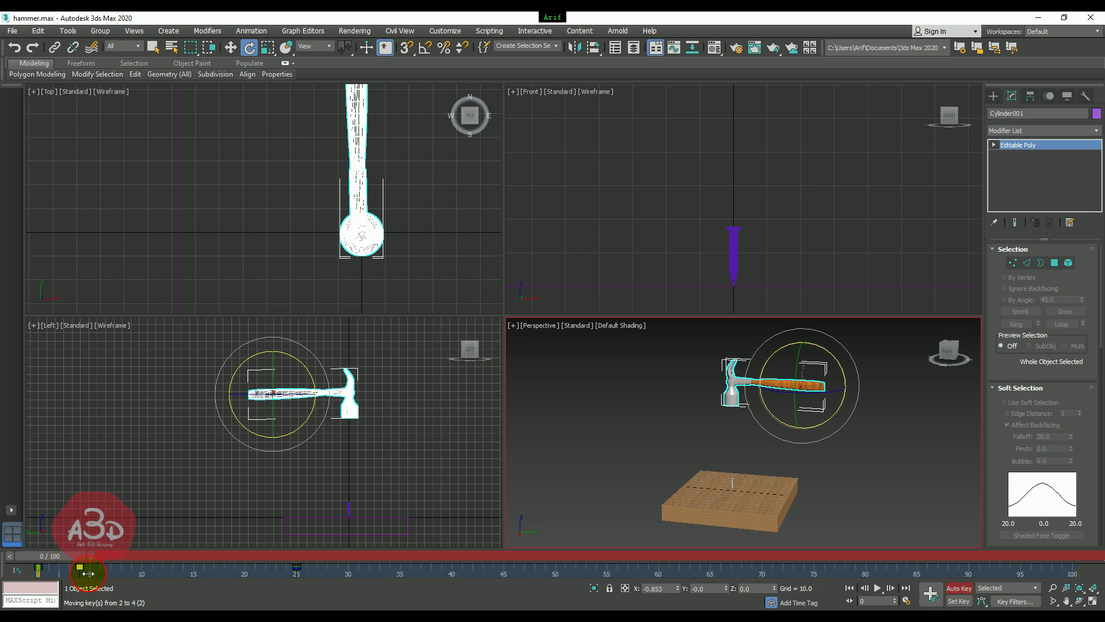
pyautogui.moveTo(57, 556)
pyautogui.mouseDown()
pyautogui.moveTo(136, 558)
pyautogui.moveTo(138, 570)
pyautogui.moveTo(38, 570)
pyautogui.mouseUp()
# Play the animation from the first frame to review the hammer swing.
pyautogui.press('e')
pyautogui.click(863, 448)
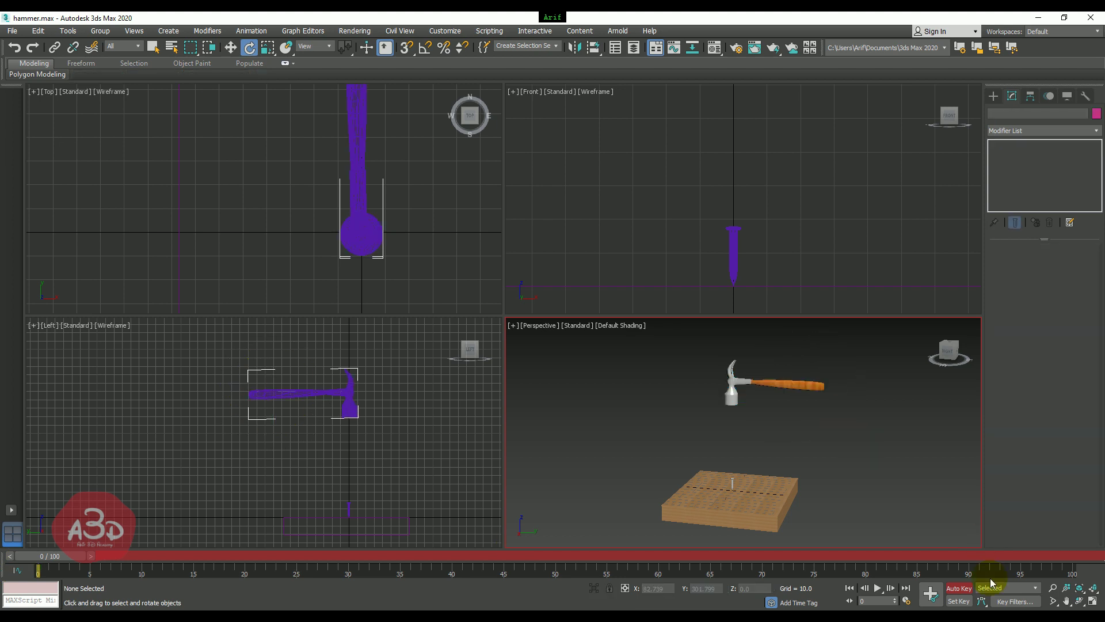
pyautogui.click(876, 588)
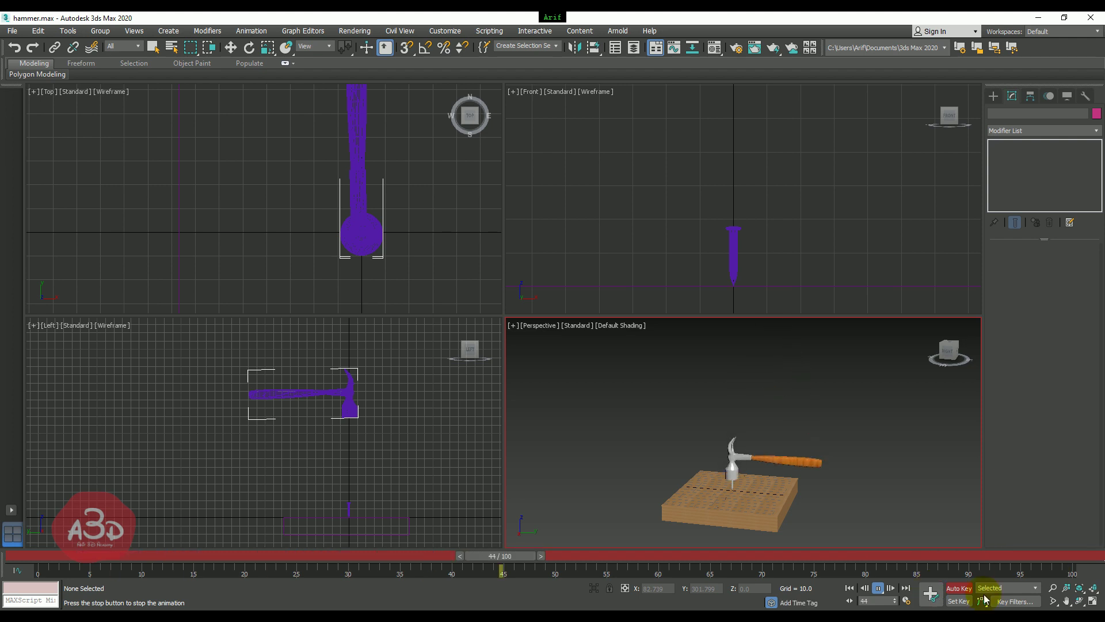
pyautogui.press('e')
pyautogui.moveTo(669, 557)
pyautogui.mouseDown()
pyautogui.moveTo(2, 540)
pyautogui.moveTo(295, 526)
pyautogui.moveTo(7, 518)
pyautogui.moveTo(178, 488)
pyautogui.moveTo(2, 485)
pyautogui.moveTo(359, 485)
pyautogui.moveTo(101, 457)
pyautogui.moveTo(1, 460)
pyautogui.moveTo(185, 454)
pyautogui.moveTo(2, 461)
pyautogui.moveTo(289, 469)
pyautogui.moveTo(7, 460)
pyautogui.moveTo(182, 468)
pyautogui.moveTo(2, 471)
pyautogui.moveTo(367, 472)
pyautogui.moveTo(1, 463)
pyautogui.mouseUp()
# Retime the hammer's keys, moving frame 6 to frame 9 and frame 25 to frame 19.
pyautogui.press('e')
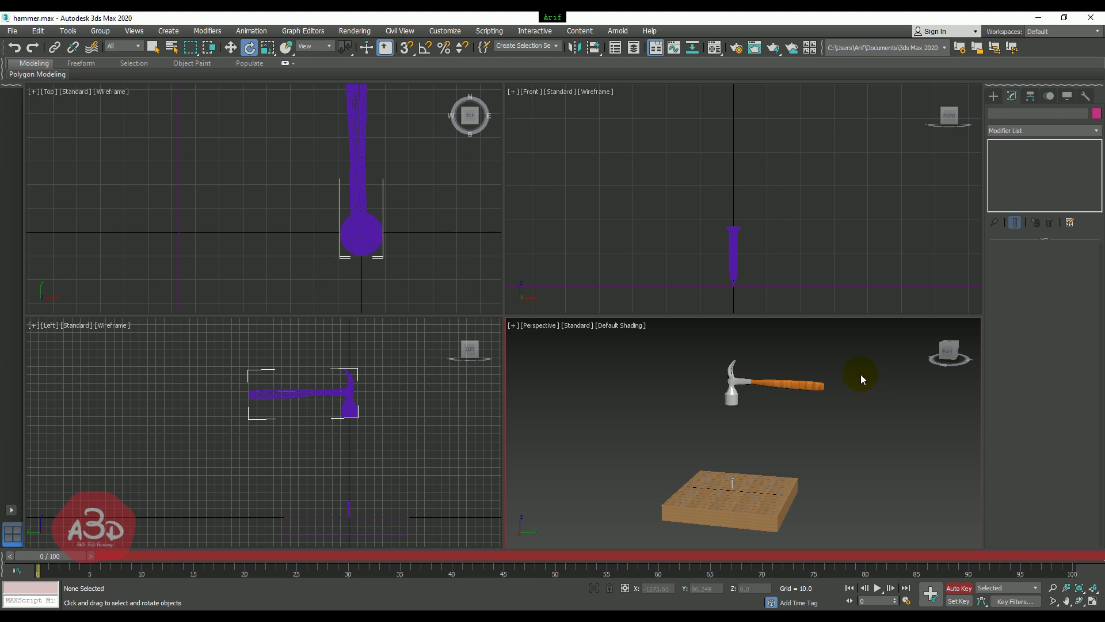
pyautogui.moveTo(861, 374); pyautogui.dragTo(703, 411)
pyautogui.moveTo(100, 567); pyautogui.dragTo(131, 573)
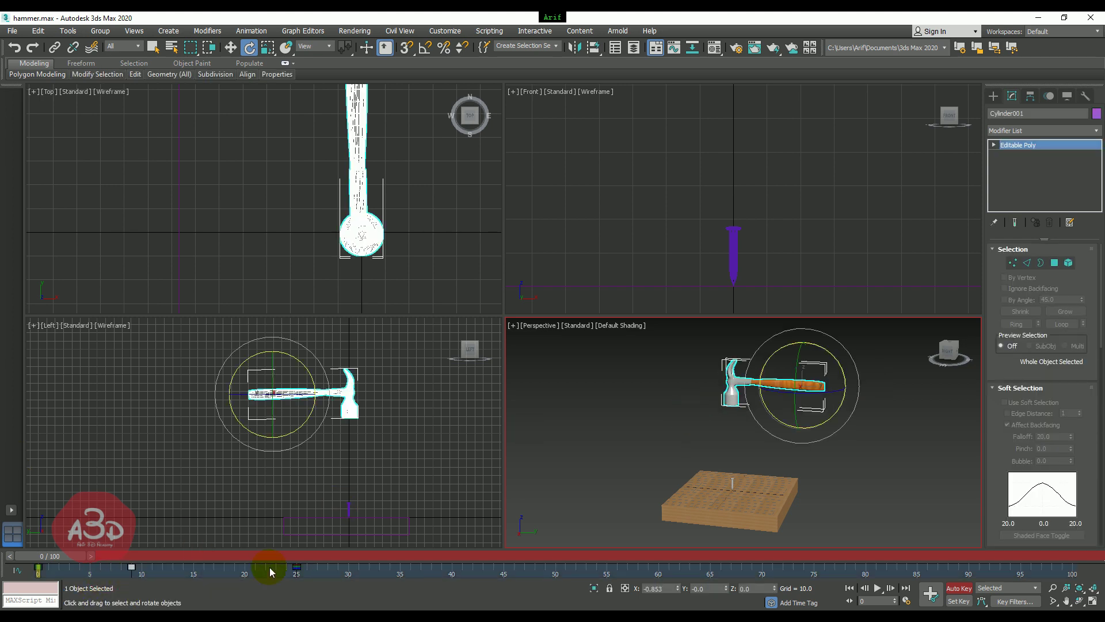
pyautogui.moveTo(294, 574); pyautogui.dragTo(225, 579)
pyautogui.moveTo(133, 573); pyautogui.dragTo(129, 573)
pyautogui.click(592, 468)
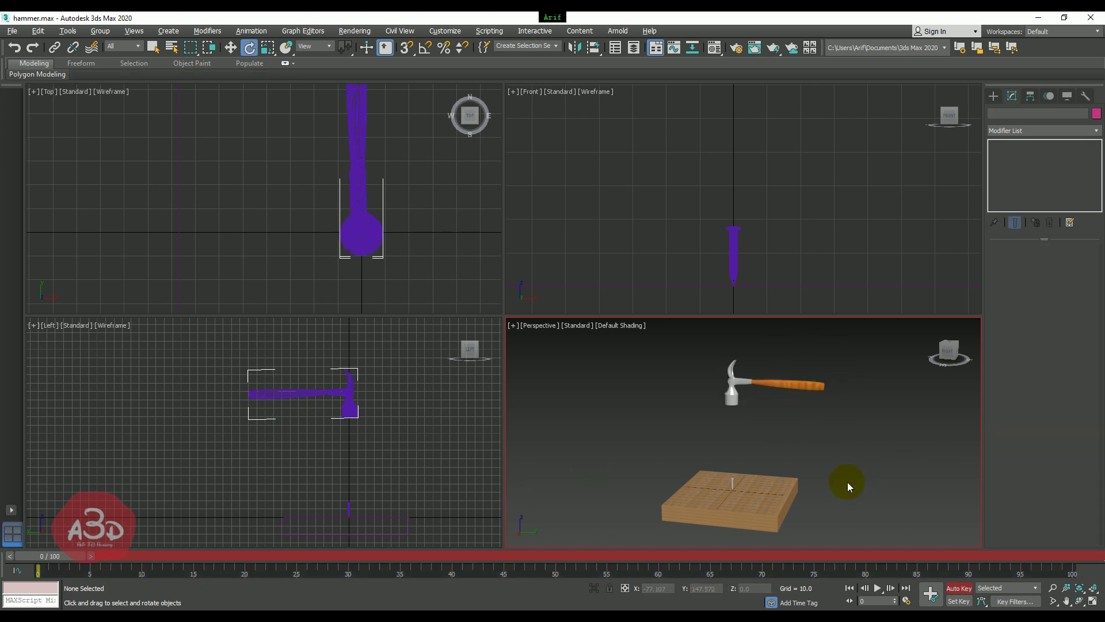
# Maximize the Perspective viewport, preview the swing, and open the hammer's quad menu.
pyautogui.hotkey('alt', 'w')
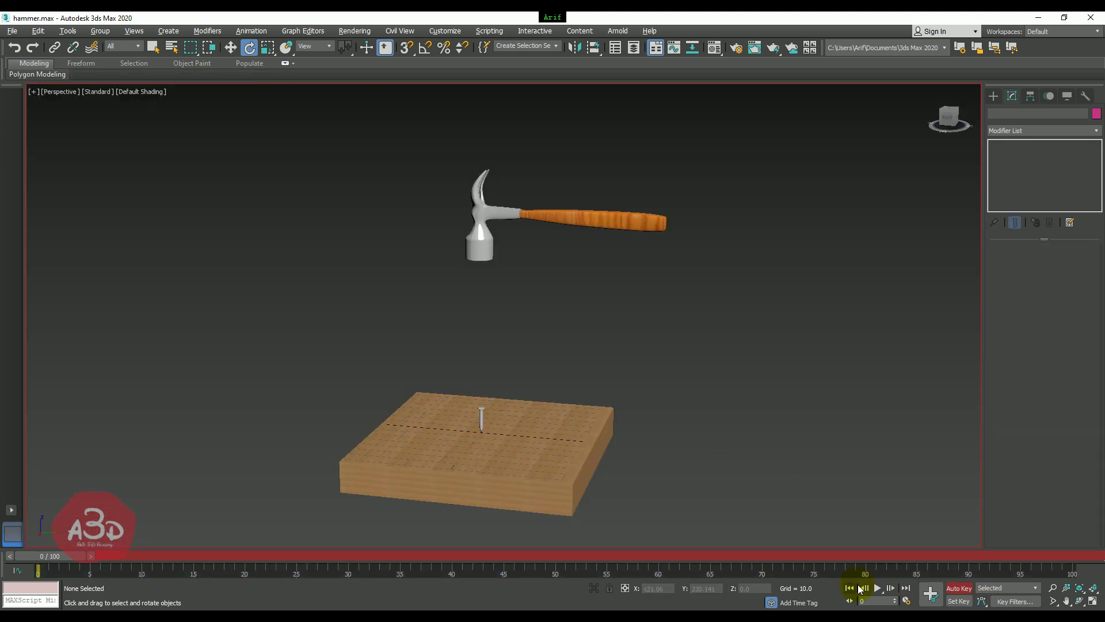
pyautogui.click(878, 588)
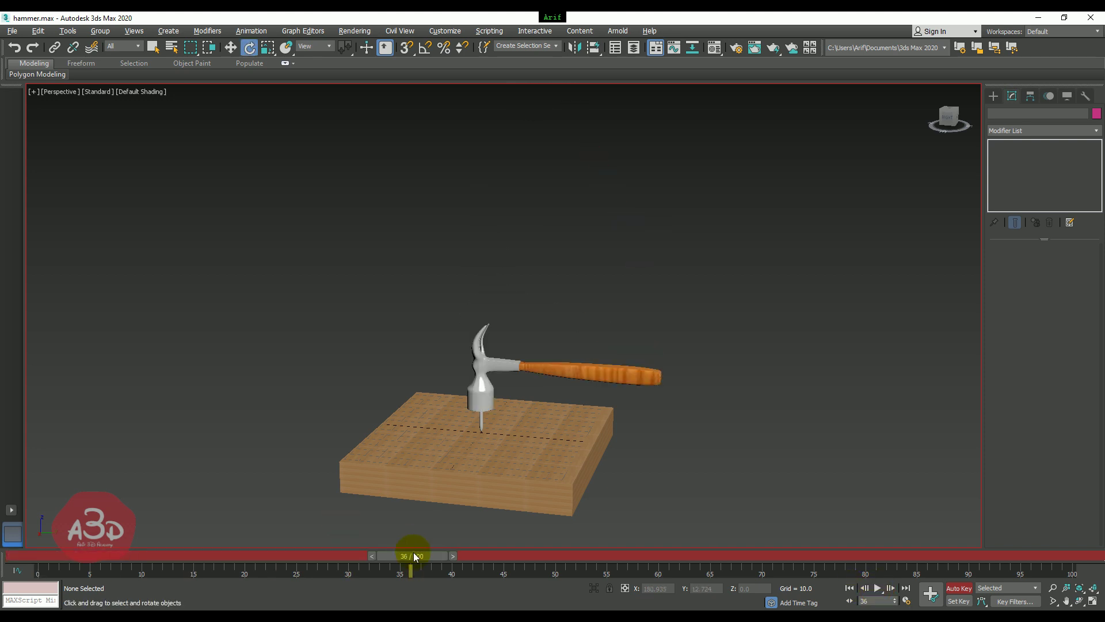
pyautogui.press('Home')
pyautogui.press('e')
pyautogui.click(506, 230)
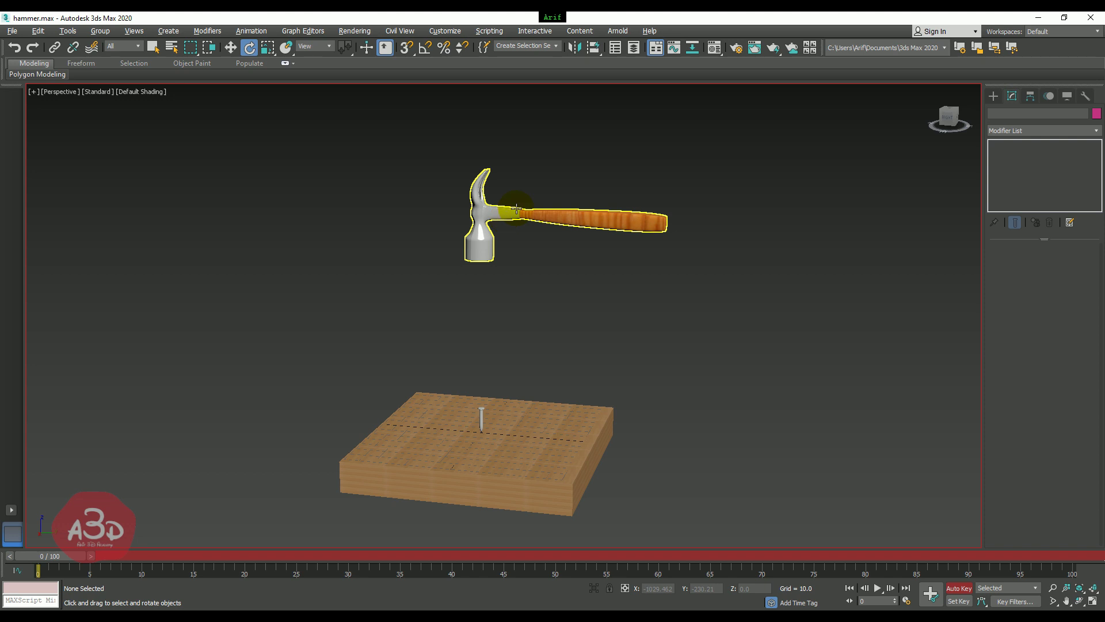
pyautogui.rightClick(517, 213)
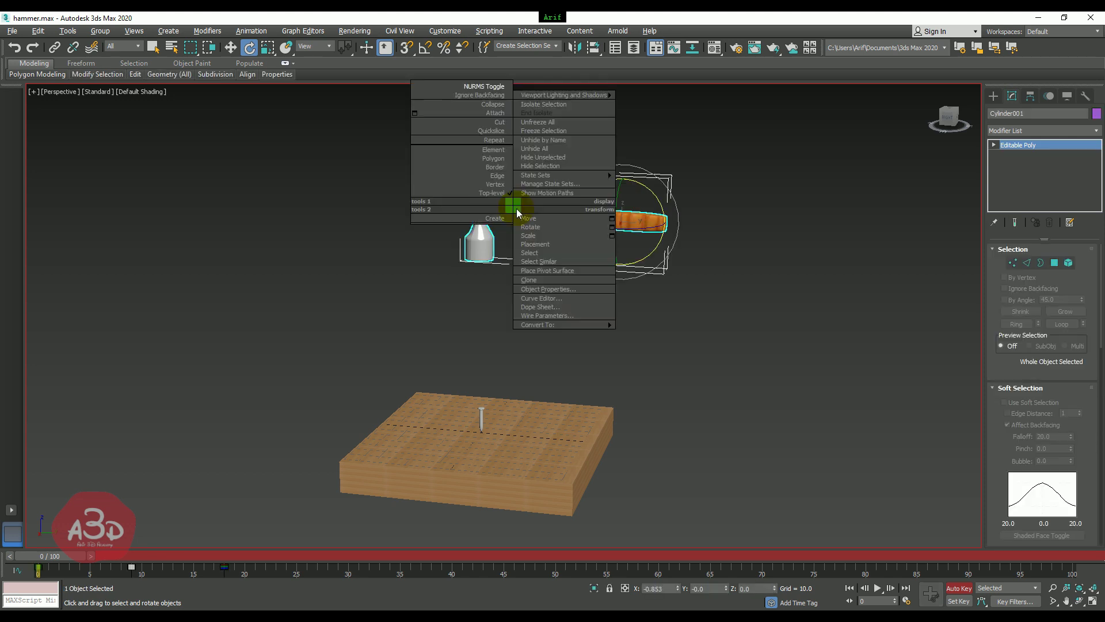
# In the hammer's Curve Editor, set the impact key's tangents to Fast at frame 16.
pyautogui.click(567, 298)
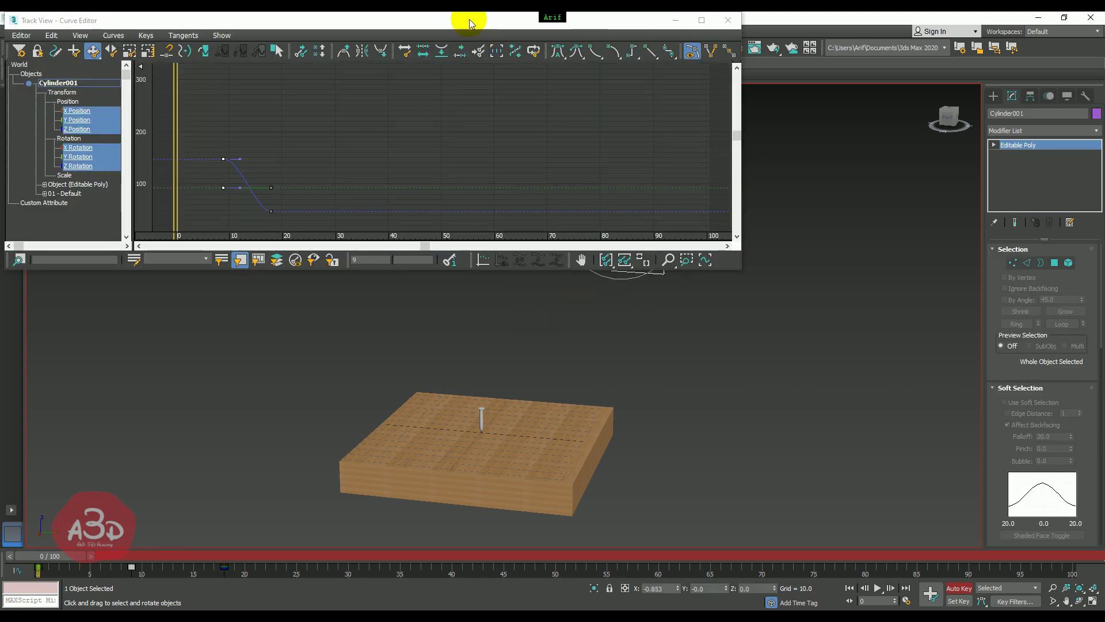
pyautogui.moveTo(468, 20); pyautogui.dragTo(780, 159)
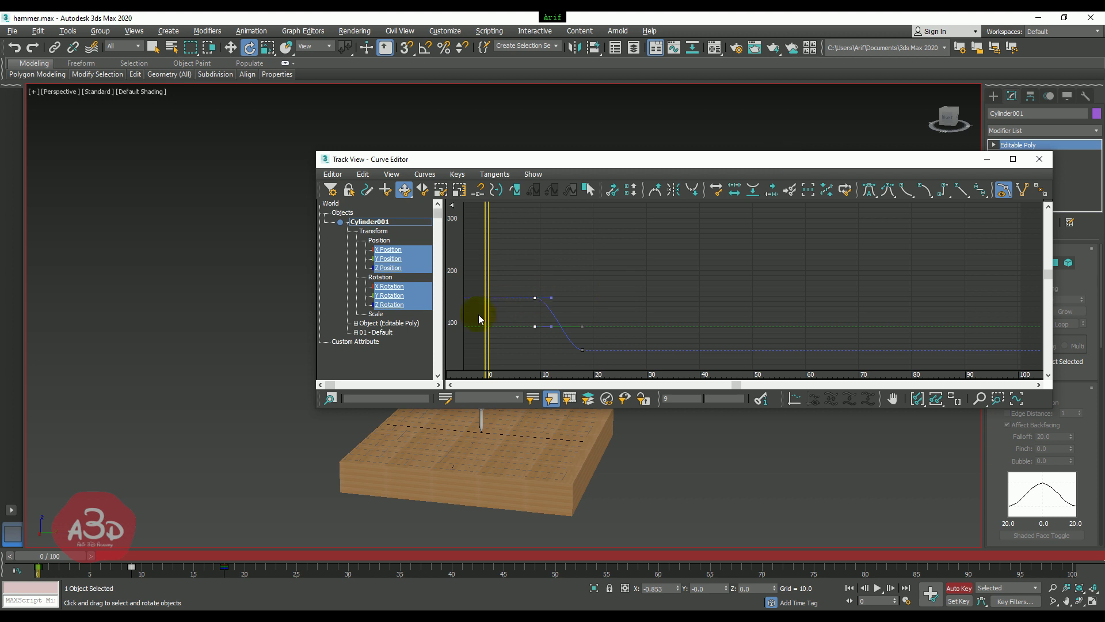
pyautogui.moveTo(554, 158); pyautogui.dragTo(591, 125)
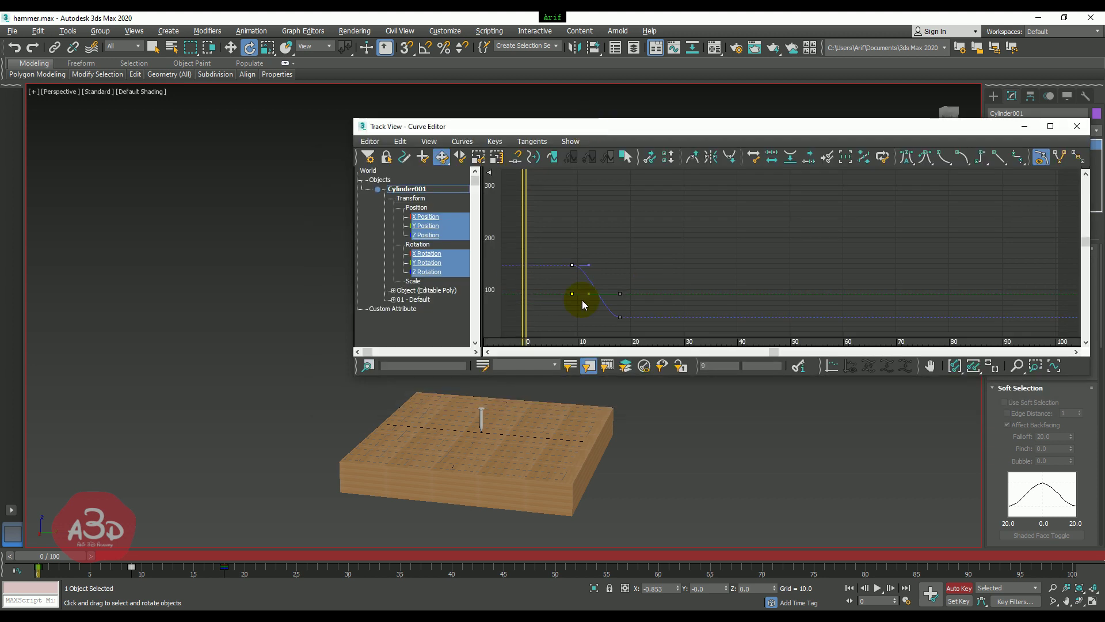
pyautogui.moveTo(59, 555); pyautogui.dragTo(217, 549)
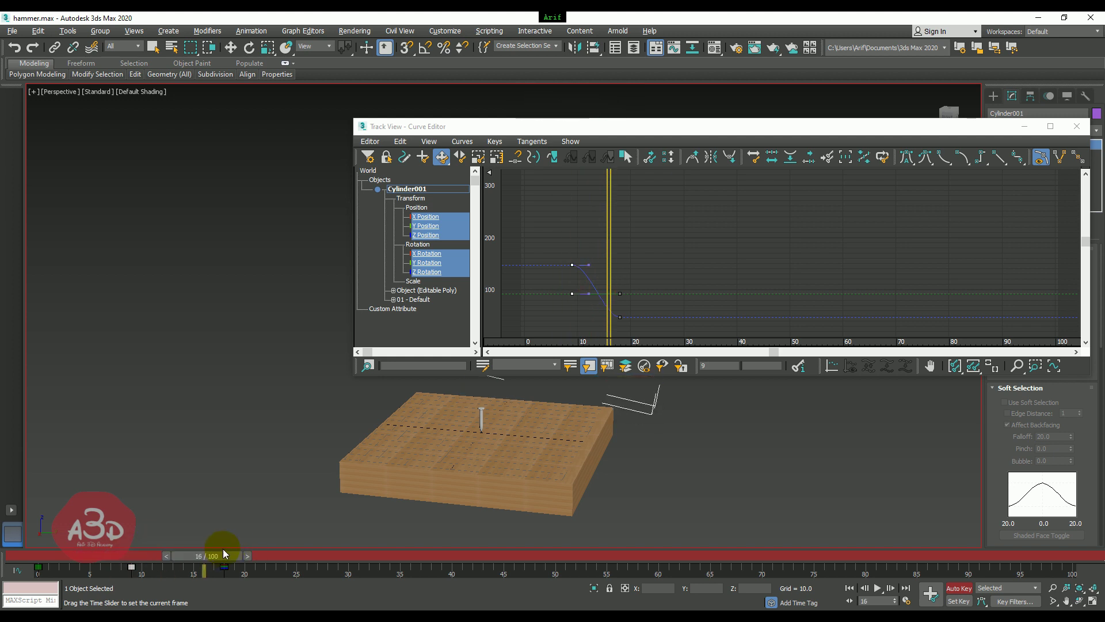
pyautogui.press('e')
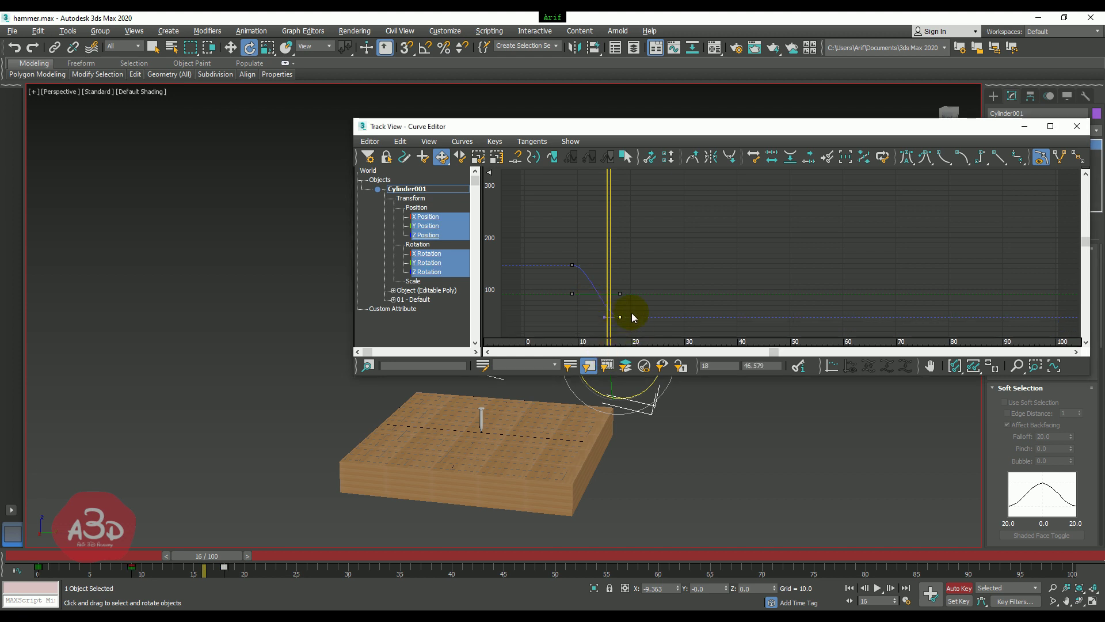
pyautogui.click(947, 161)
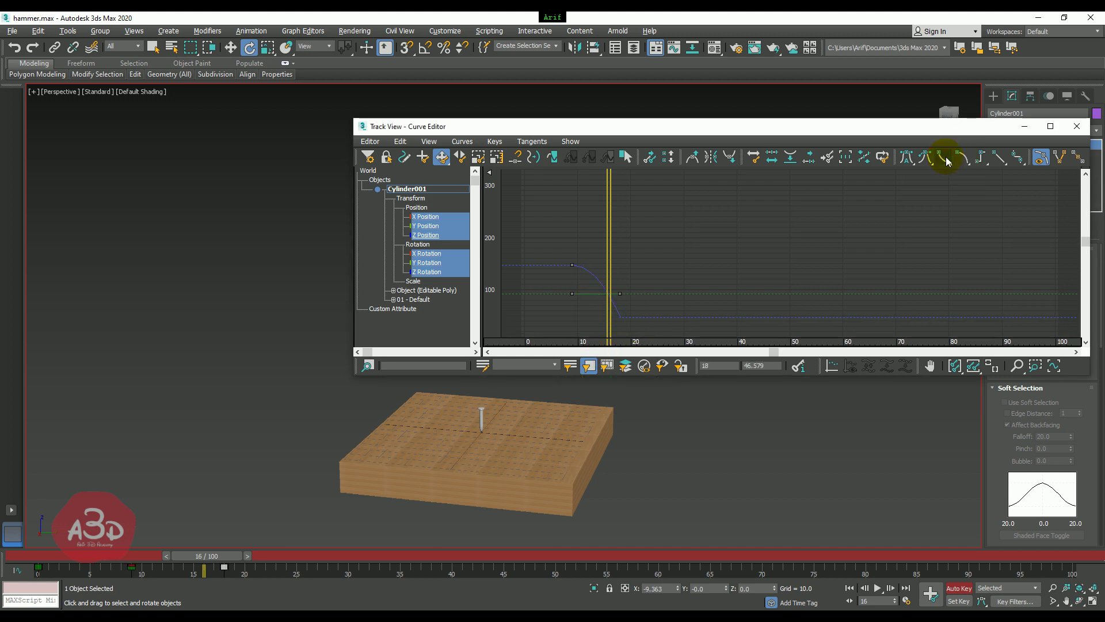
# Replay the animation and scrub to the impact frames with the hammer selected.
pyautogui.click(1024, 126)
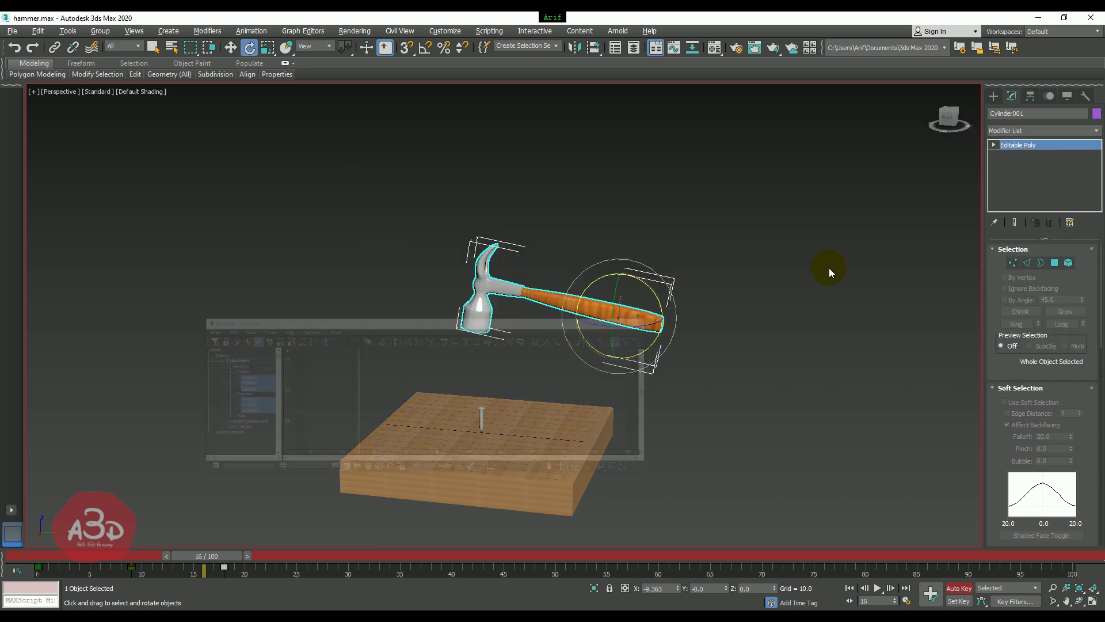
pyautogui.click(757, 375)
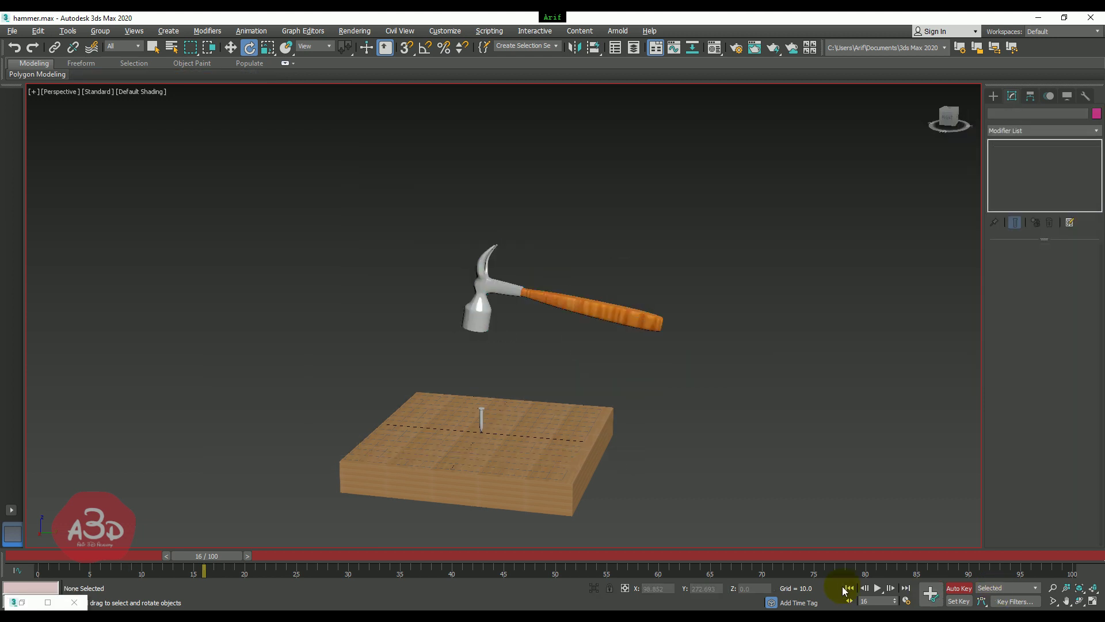
pyautogui.click(848, 588)
pyautogui.click(876, 587)
pyautogui.click(877, 587)
pyautogui.press('e')
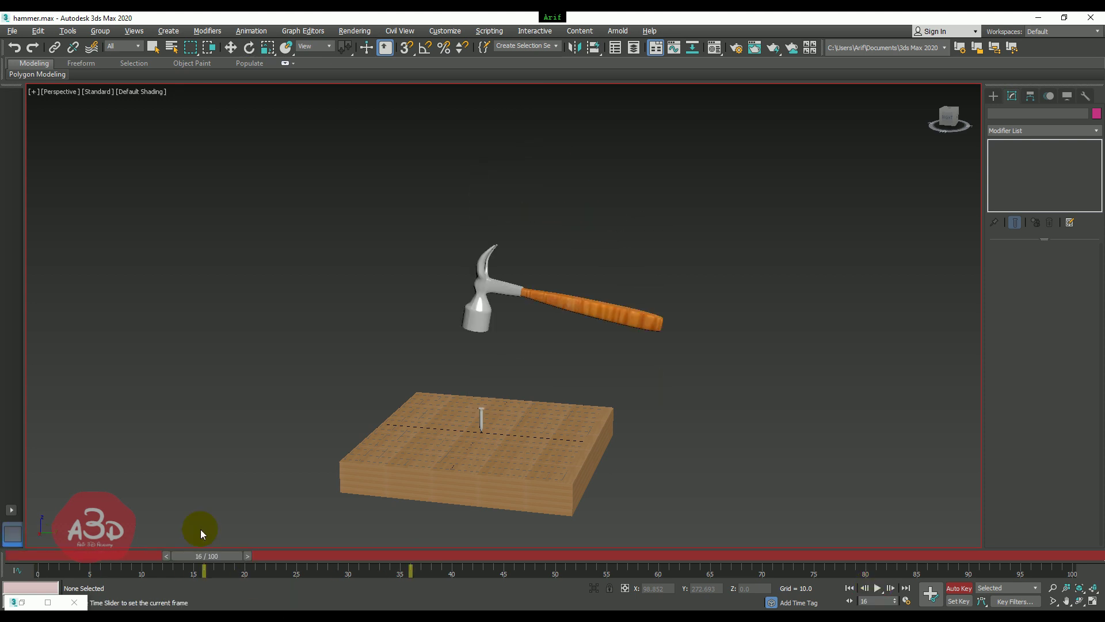
pyautogui.moveTo(407, 556); pyautogui.dragTo(299, 518)
pyautogui.click(564, 364)
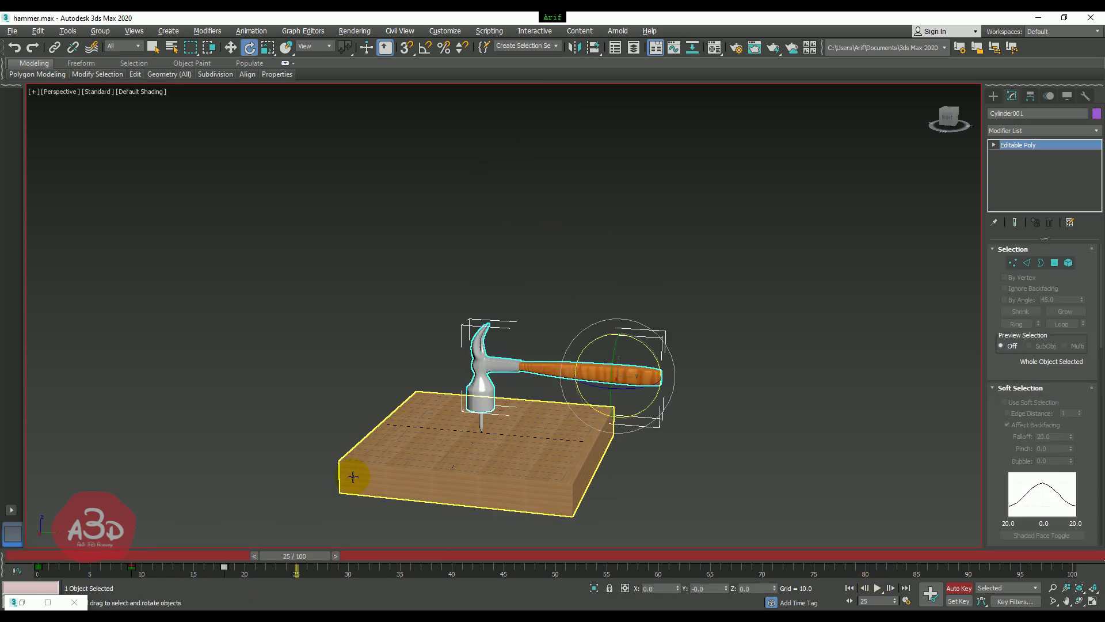
pyautogui.moveTo(298, 556); pyautogui.dragTo(225, 561)
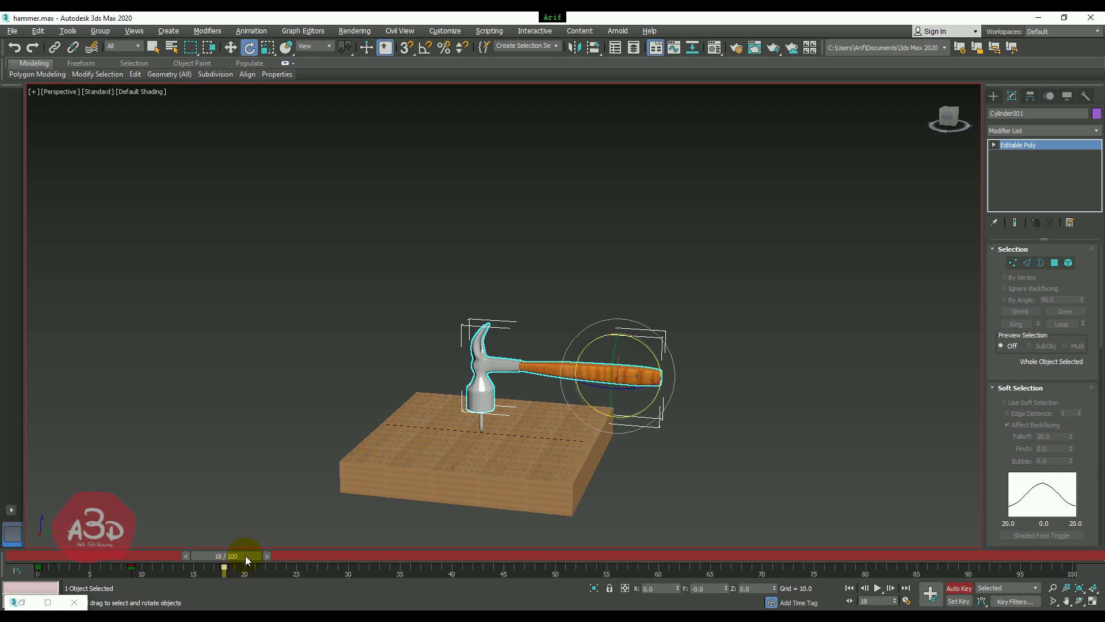
# Key the nail's position, then push it down into the board at frame 20.
pyautogui.click(481, 425)
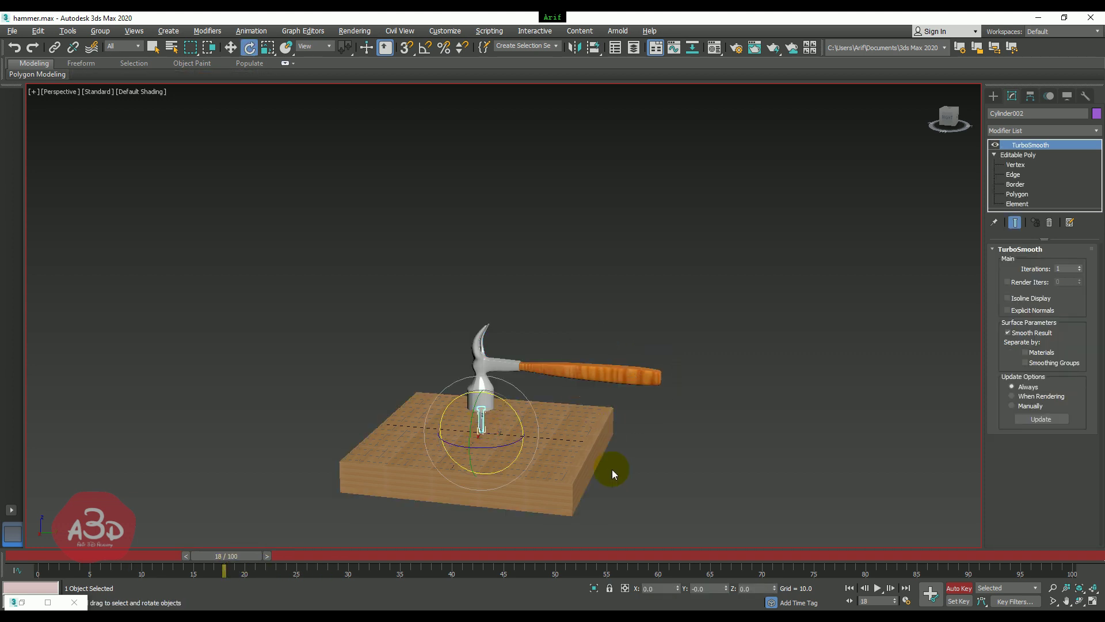
pyautogui.moveTo(616, 464)
pyautogui.keyDown('alt'); pyautogui.mouseDown(button='middle')
pyautogui.moveTo(619, 423)
pyautogui.moveTo(607, 420)
pyautogui.mouseUp(button='middle'); pyautogui.keyUp('alt')
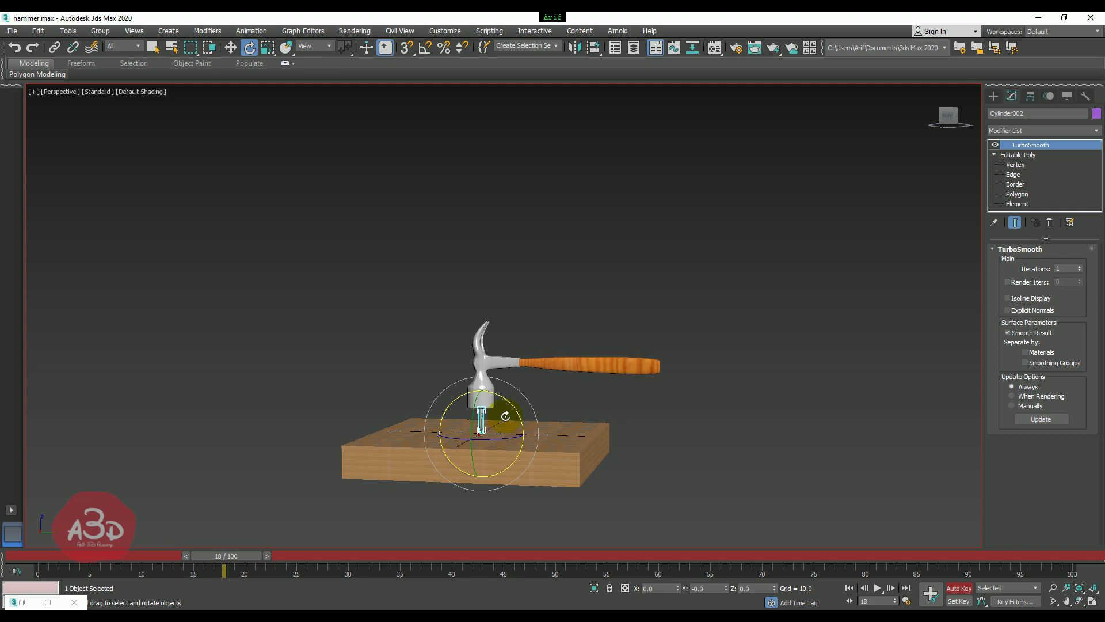
pyautogui.click(927, 591)
pyautogui.moveTo(227, 563); pyautogui.dragTo(246, 562)
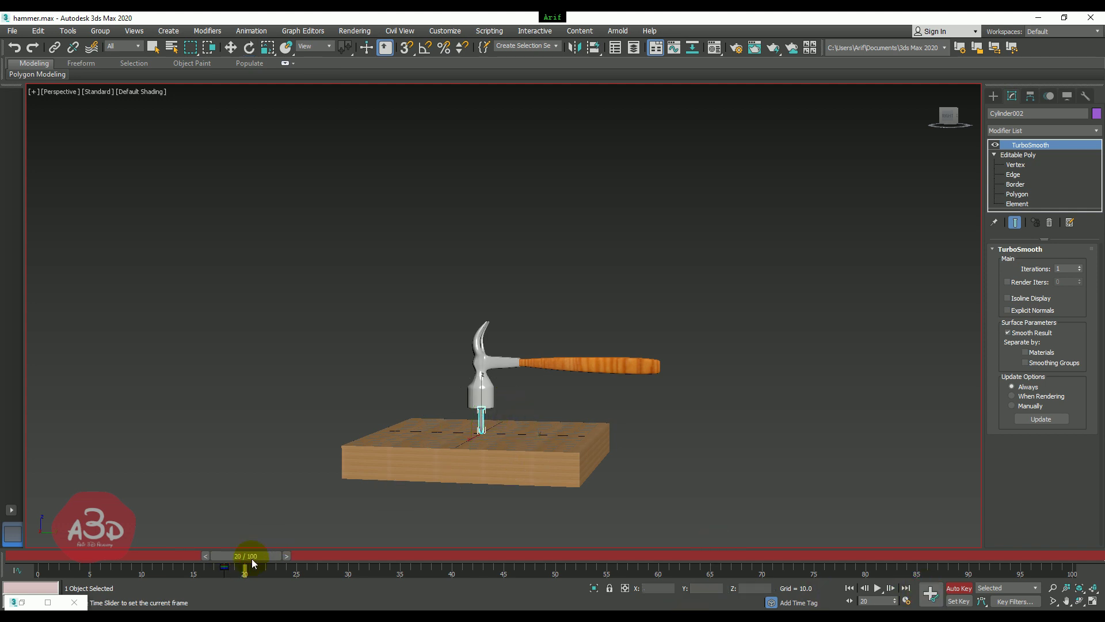
pyautogui.click(230, 47)
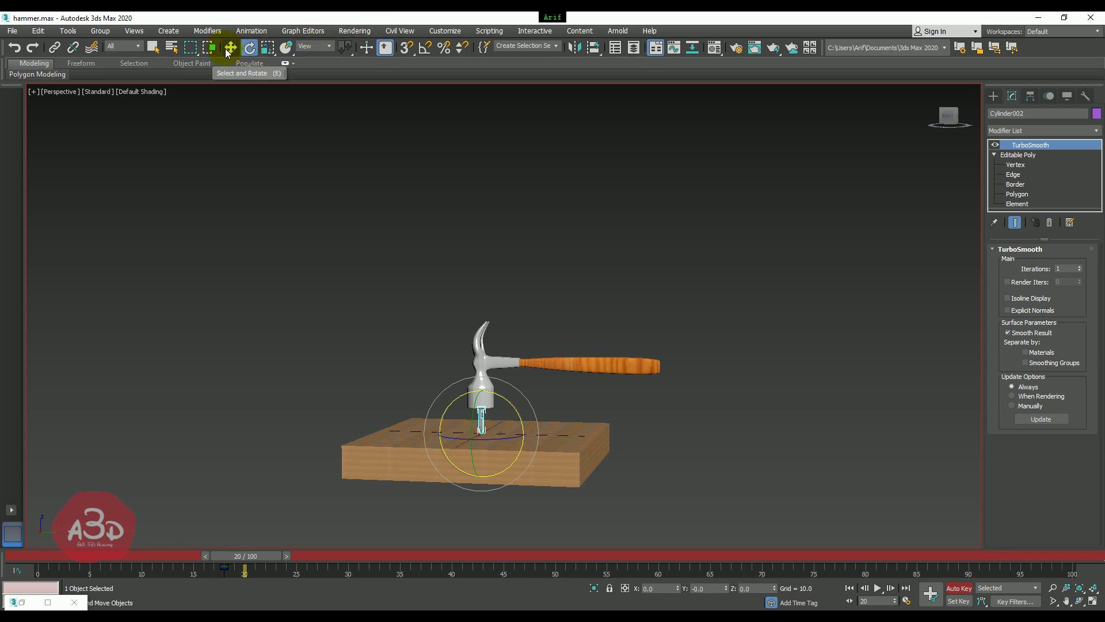
pyautogui.moveTo(481, 391); pyautogui.dragTo(482, 415)
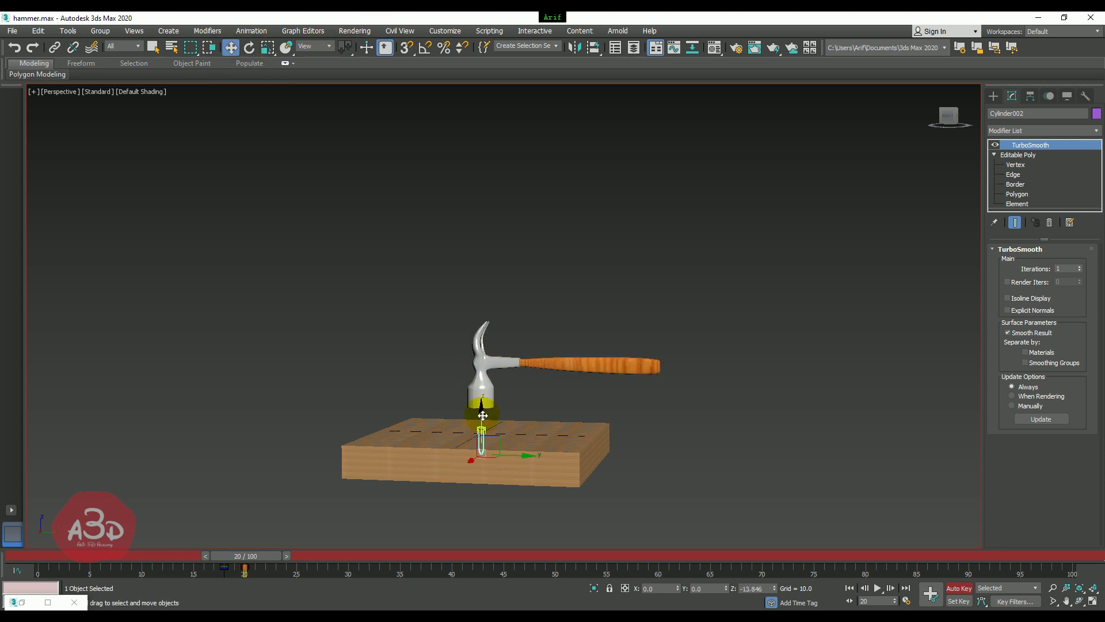
pyautogui.click(348, 437)
pyautogui.click(164, 576)
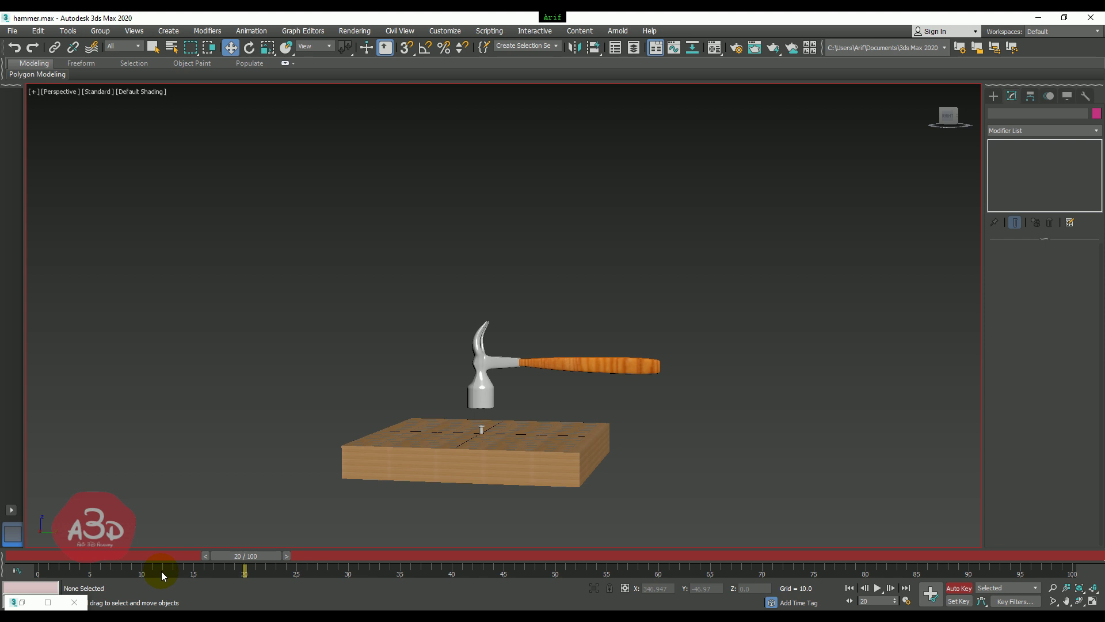
pyautogui.moveTo(245, 556); pyautogui.dragTo(41, 556)
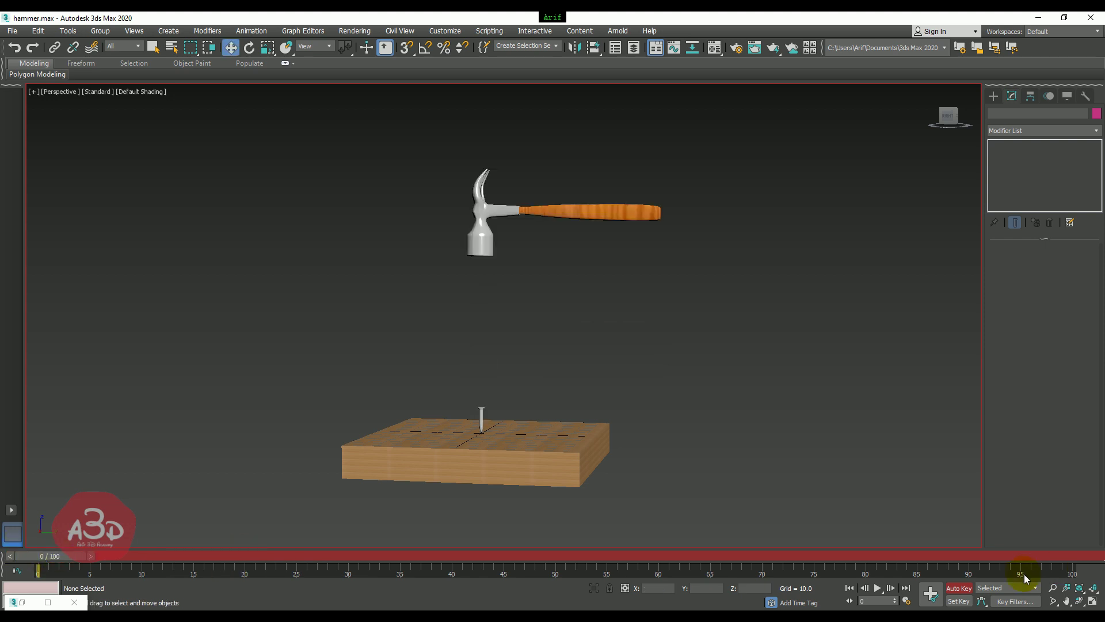
# Replay the strike, then select the hammer near the impact frame.
pyautogui.click(878, 588)
pyautogui.click(879, 588)
pyautogui.moveTo(445, 556)
pyautogui.mouseDown()
pyautogui.moveTo(56, 521)
pyautogui.moveTo(279, 516)
pyautogui.moveTo(222, 512)
pyautogui.moveTo(257, 519)
pyautogui.mouseUp()
pyautogui.moveTo(720, 313); pyautogui.dragTo(573, 397)
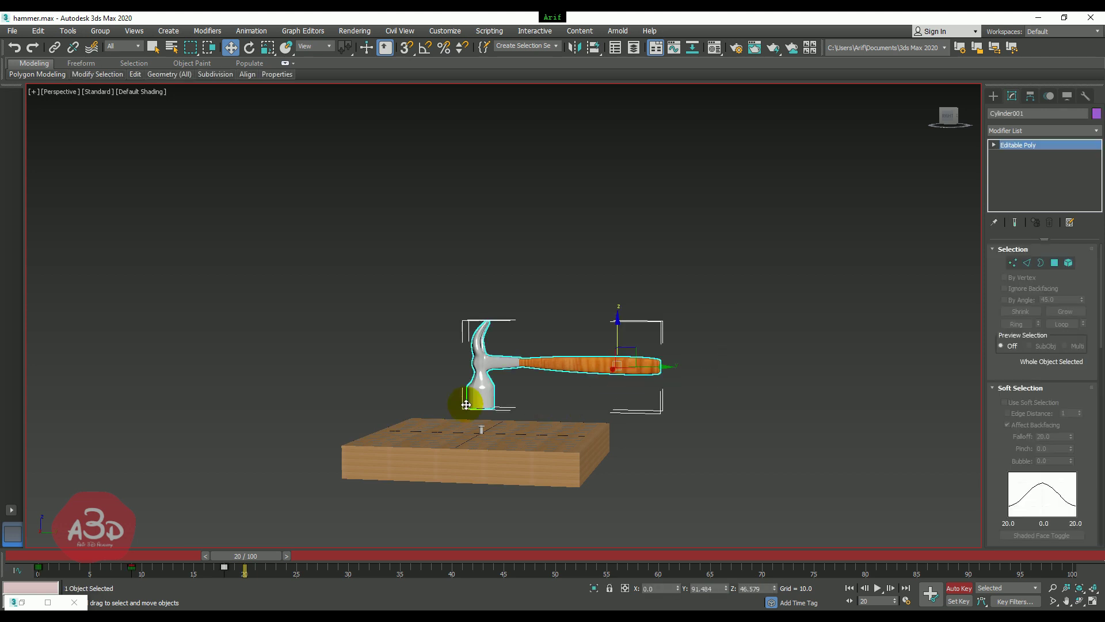
pyautogui.moveTo(244, 556)
pyautogui.mouseDown()
pyautogui.moveTo(65, 560)
pyautogui.moveTo(282, 558)
pyautogui.moveTo(105, 569)
pyautogui.moveTo(269, 569)
pyautogui.mouseUp()
# Tilt the hammer back about five degrees after impact and replay from frame 0.
pyautogui.press('w')
pyautogui.click(249, 47)
pyautogui.moveTo(578, 346); pyautogui.dragTo(573, 351)
pyautogui.moveTo(246, 561); pyautogui.dragTo(50, 557)
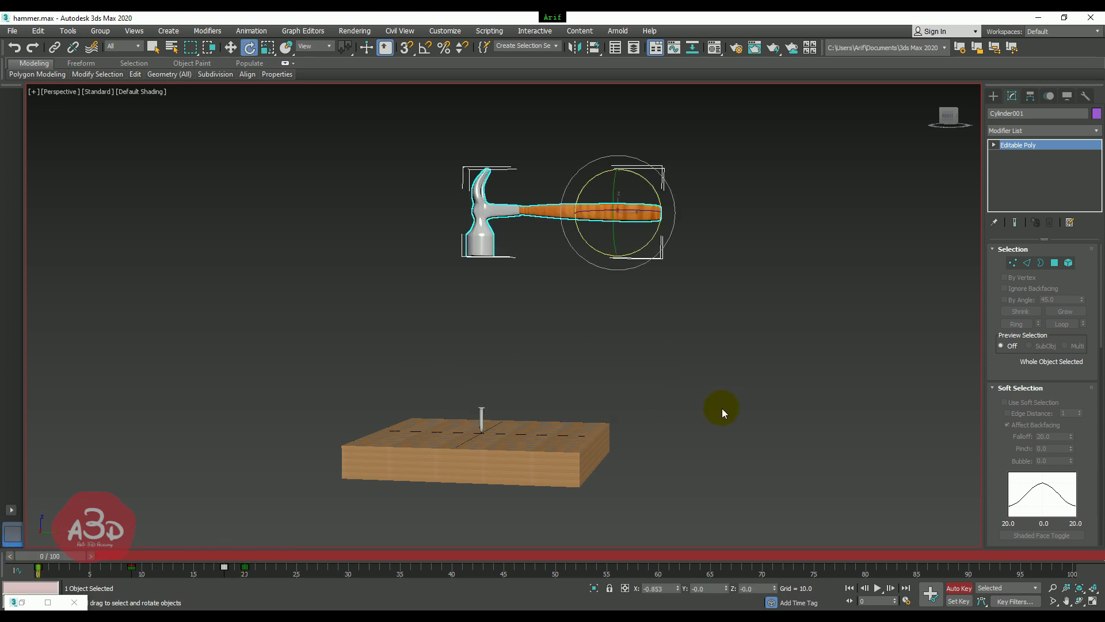
pyautogui.click(808, 388)
pyautogui.click(879, 588)
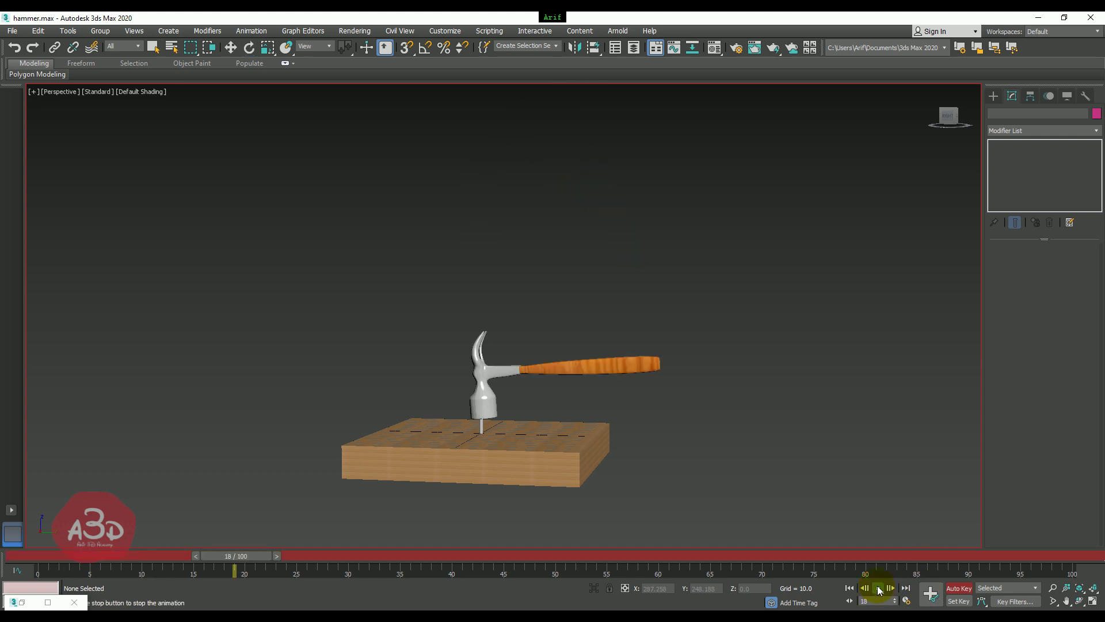
pyautogui.click(681, 556)
pyautogui.moveTo(530, 551)
pyautogui.mouseDown()
pyautogui.moveTo(36, 557)
pyautogui.moveTo(284, 557)
pyautogui.moveTo(42, 565)
pyautogui.moveTo(365, 557)
pyautogui.moveTo(30, 546)
pyautogui.moveTo(139, 556)
pyautogui.moveTo(29, 540)
pyautogui.mouseUp()
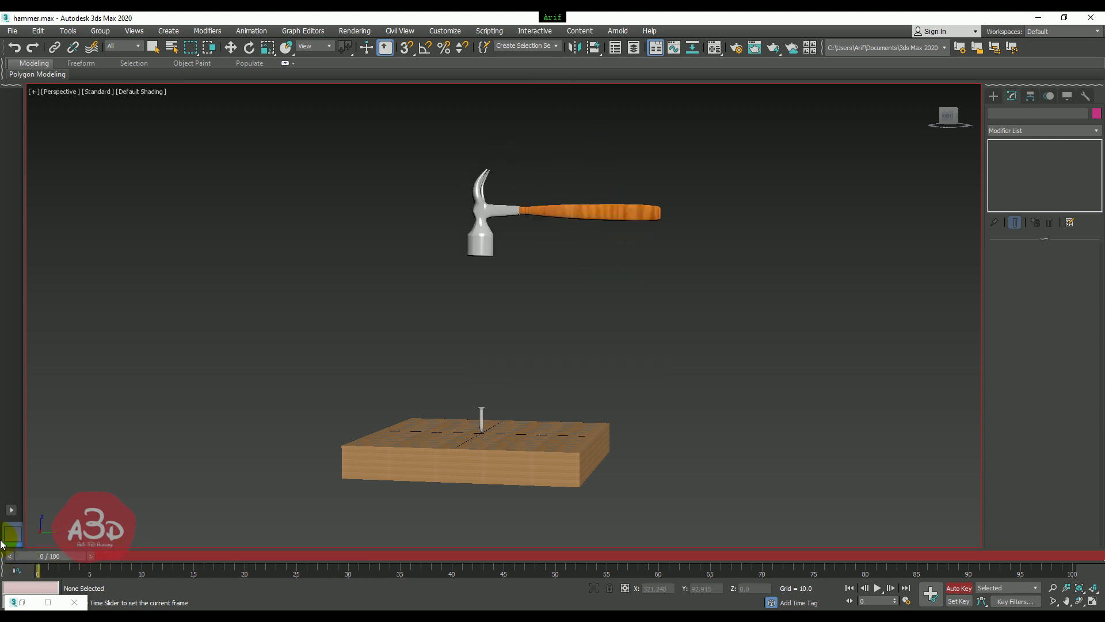
pyautogui.click(877, 590)
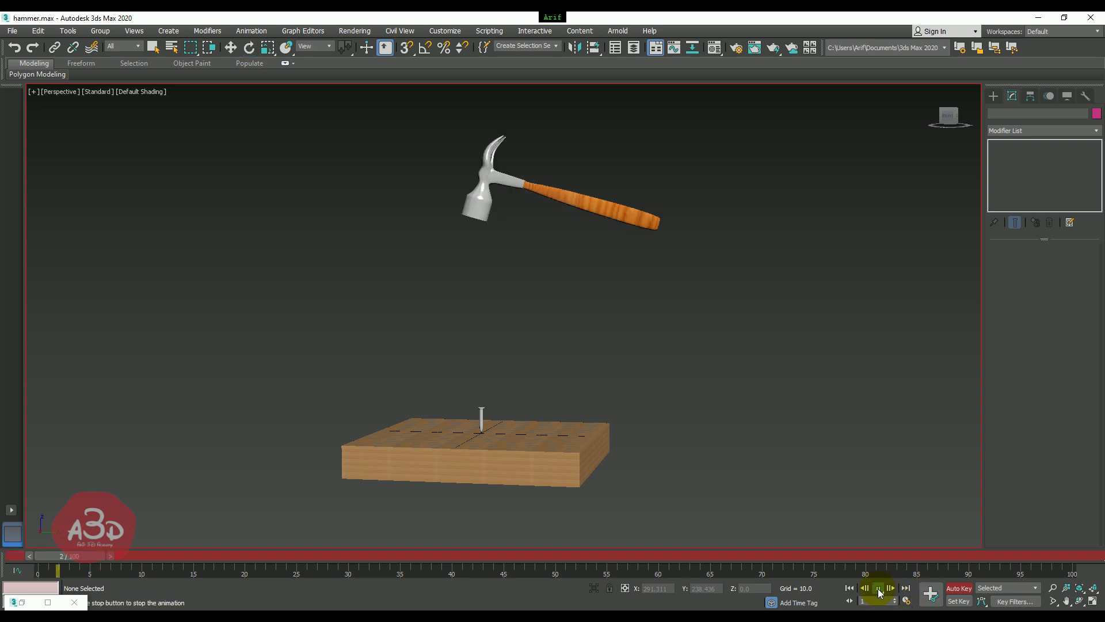
pyautogui.click(878, 588)
pyautogui.moveTo(442, 556); pyautogui.dragTo(29, 556)
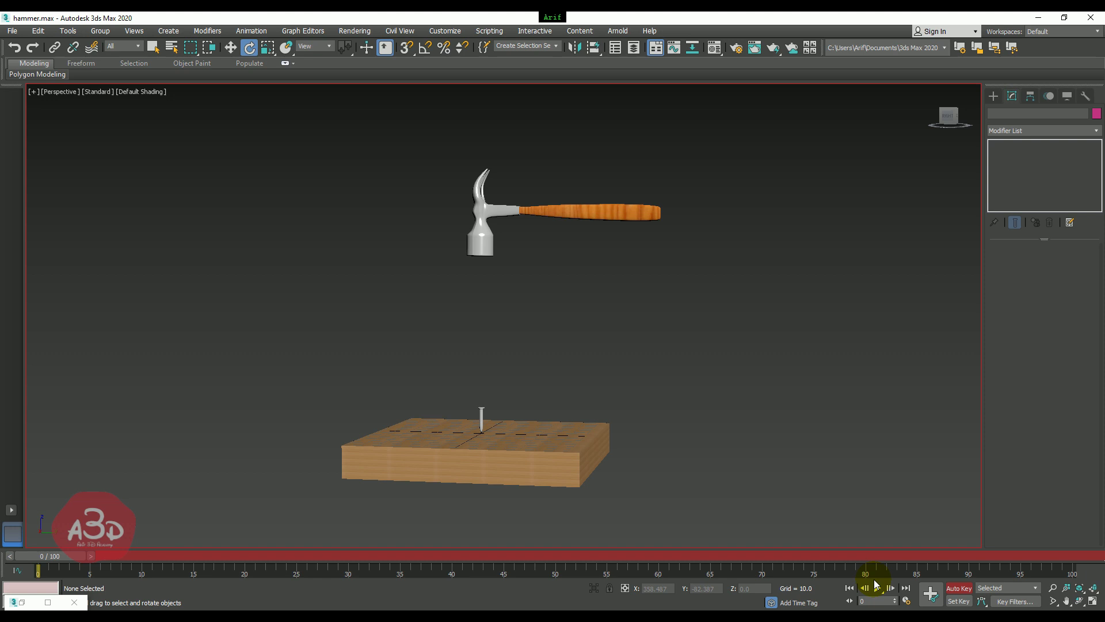
pyautogui.click(881, 590)
pyautogui.click(878, 589)
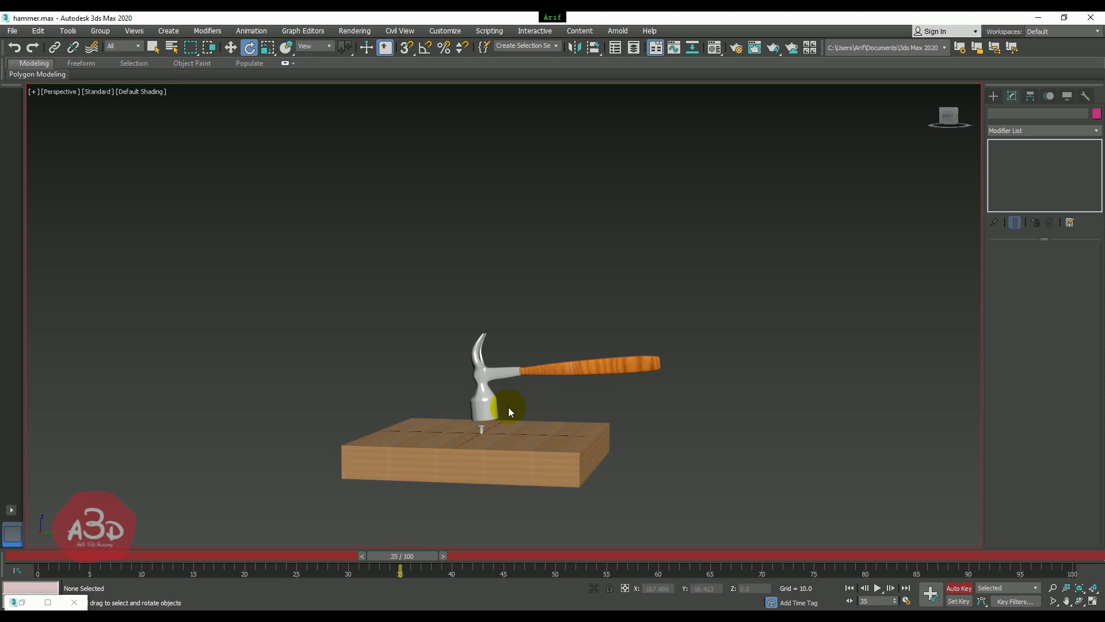
# Key the hammer tilted back about 22 degrees and lifted high above the board.
pyautogui.moveTo(715, 330); pyautogui.dragTo(640, 385)
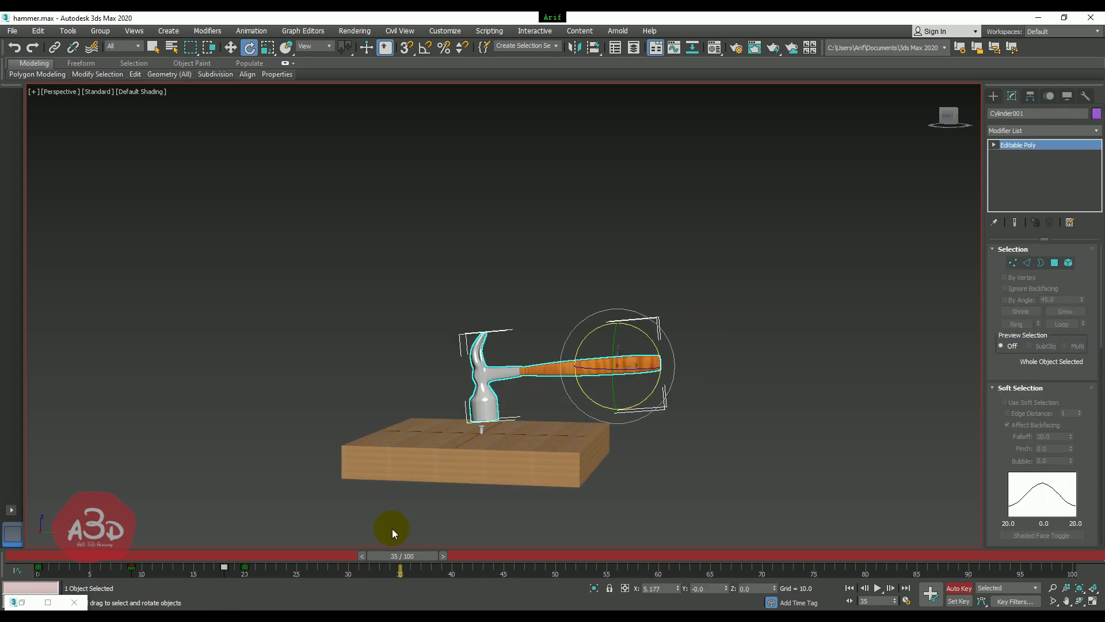
pyautogui.moveTo(421, 556)
pyautogui.mouseDown()
pyautogui.moveTo(64, 553)
pyautogui.moveTo(371, 550)
pyautogui.mouseUp()
pyautogui.press('e')
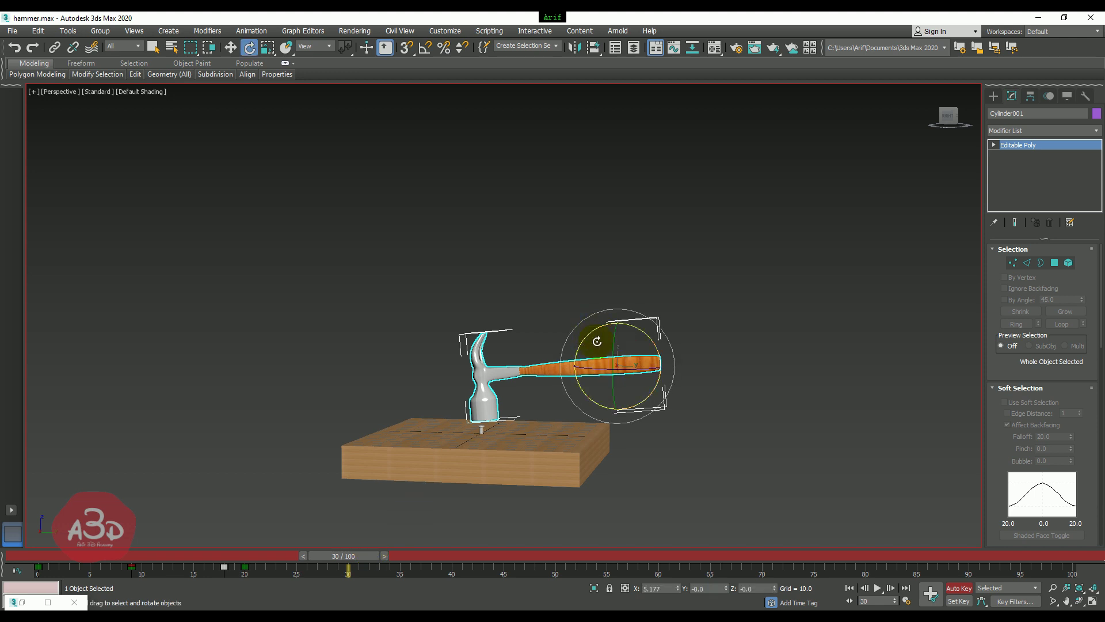
pyautogui.moveTo(589, 335); pyautogui.dragTo(606, 317)
pyautogui.press('w')
pyautogui.moveTo(620, 340); pyautogui.dragTo(651, 216)
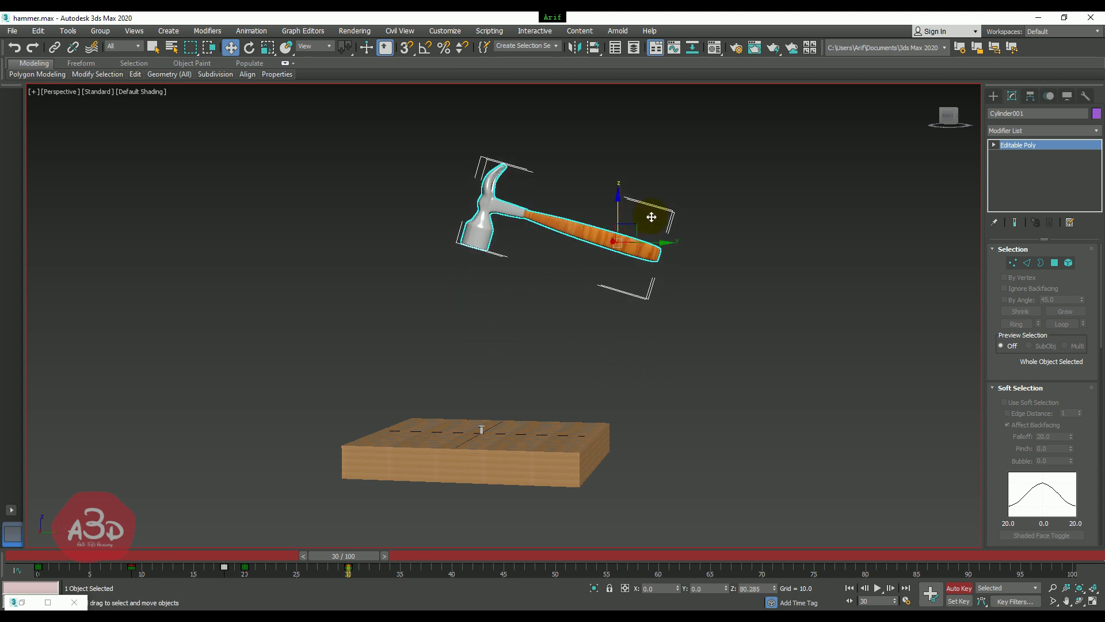
pyautogui.press('e')
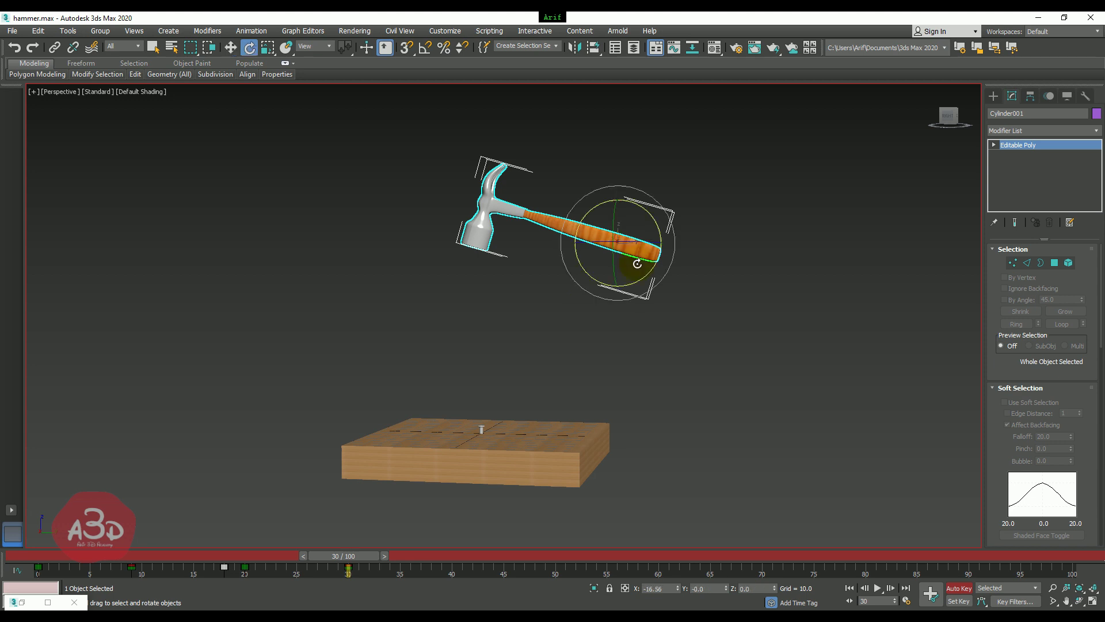
pyautogui.moveTo(653, 214); pyautogui.dragTo(662, 233)
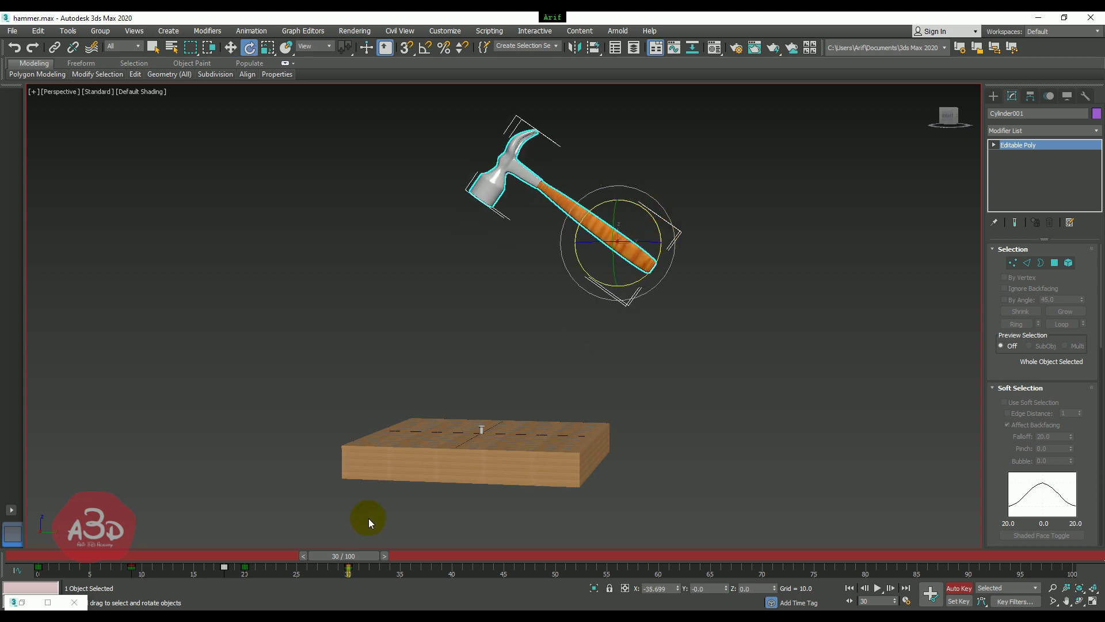
# Scrub the timeline to review the raised pose and select the key near frame 18.
pyautogui.moveTo(370, 565)
pyautogui.mouseDown()
pyautogui.moveTo(157, 558)
pyautogui.moveTo(423, 555)
pyautogui.mouseUp()
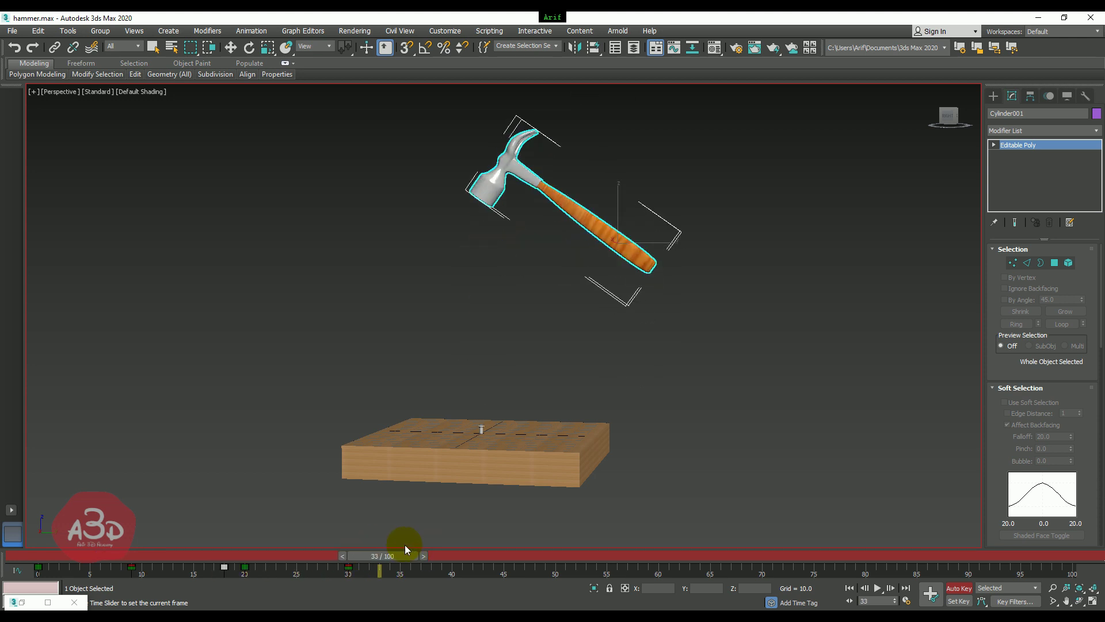
pyautogui.moveTo(426, 544)
pyautogui.mouseDown()
pyautogui.moveTo(237, 557)
pyautogui.moveTo(255, 555)
pyautogui.mouseUp()
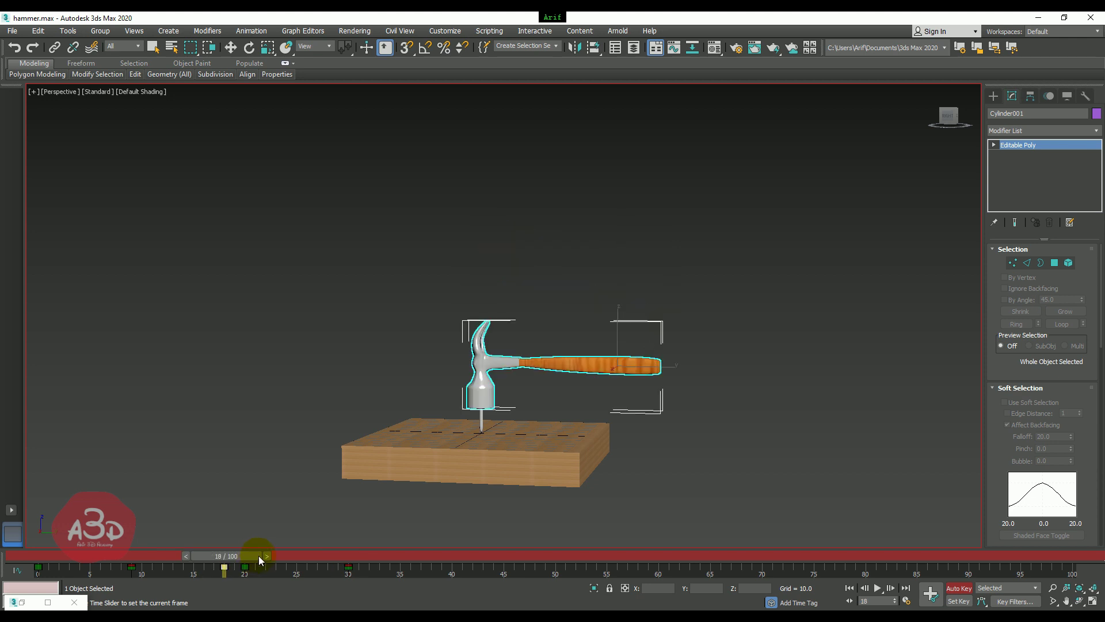
pyautogui.moveTo(258, 555); pyautogui.dragTo(439, 560)
pyautogui.press('e')
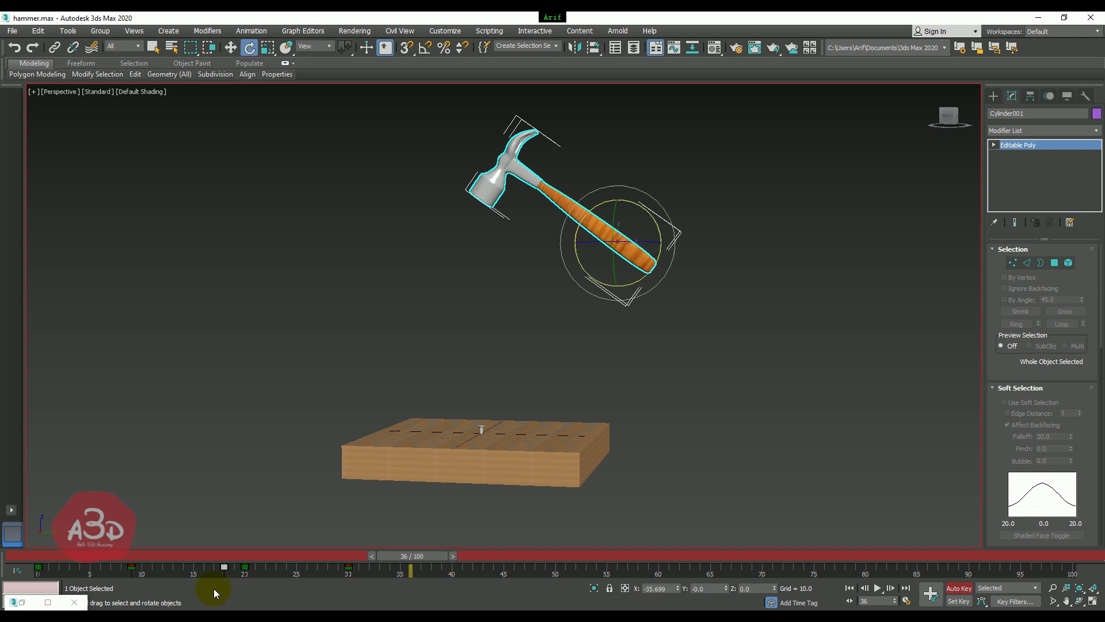
pyautogui.moveTo(236, 576)
pyautogui.mouseDown()
pyautogui.moveTo(205, 581)
pyautogui.moveTo(408, 577)
pyautogui.mouseUp()
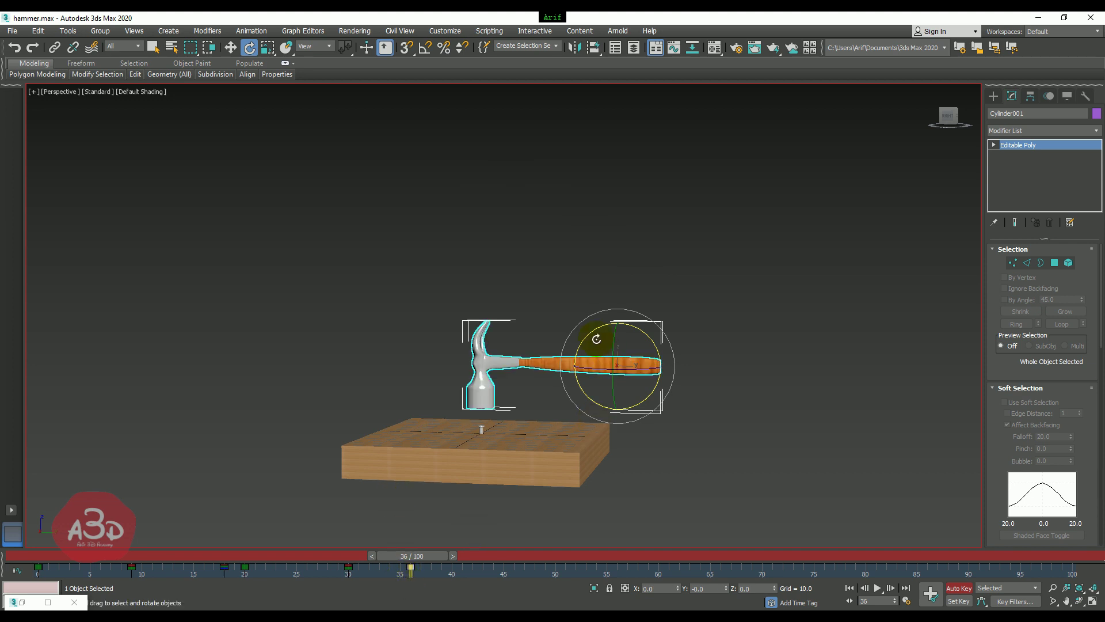
# Lower the hammer onto the nail at frame 36.
pyautogui.scroll(4, 602, 467)
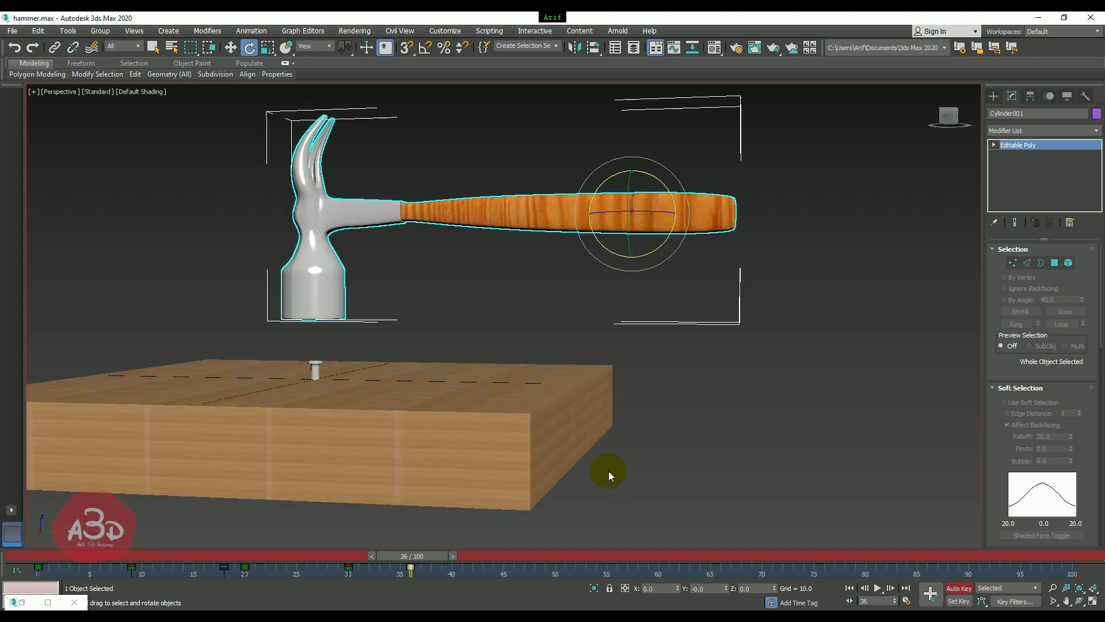
pyautogui.press('w')
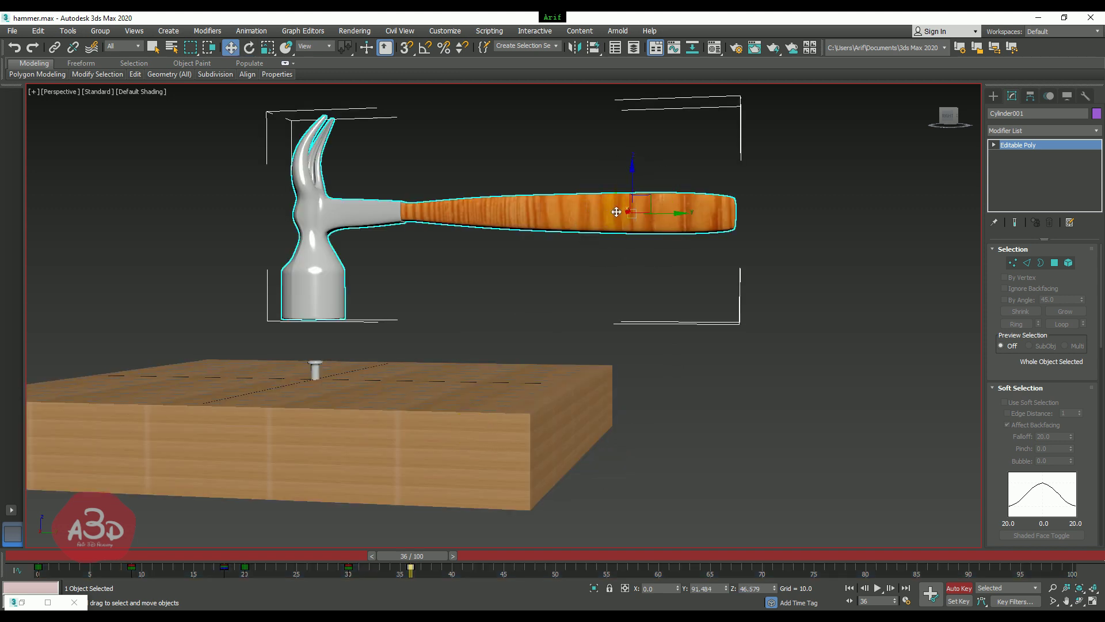
pyautogui.moveTo(632, 185); pyautogui.dragTo(632, 223)
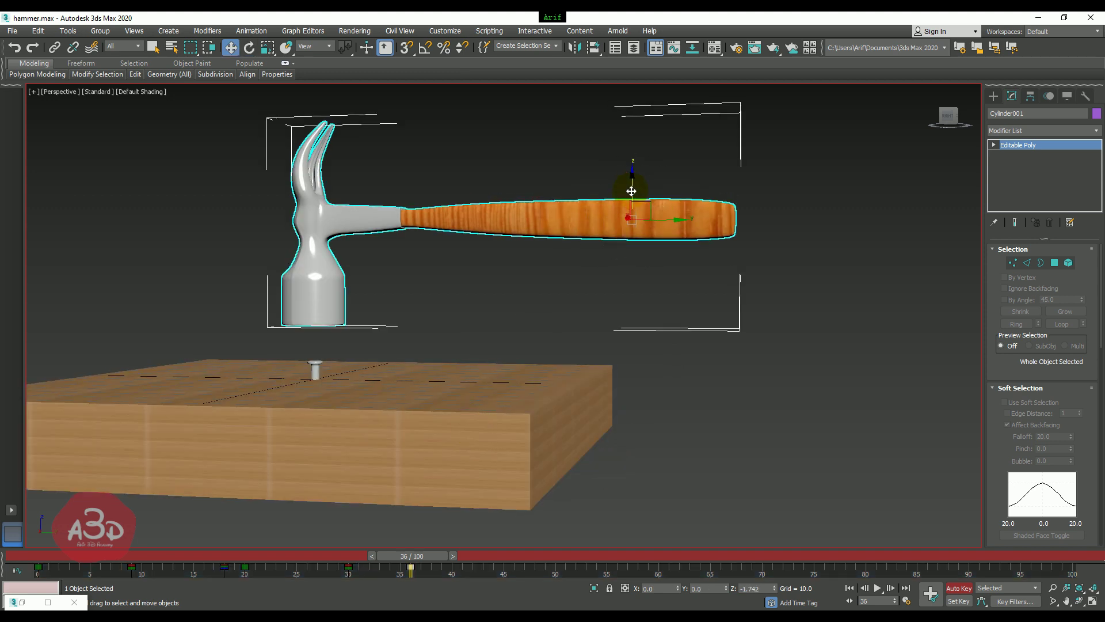
pyautogui.moveTo(632, 227); pyautogui.dragTo(633, 229)
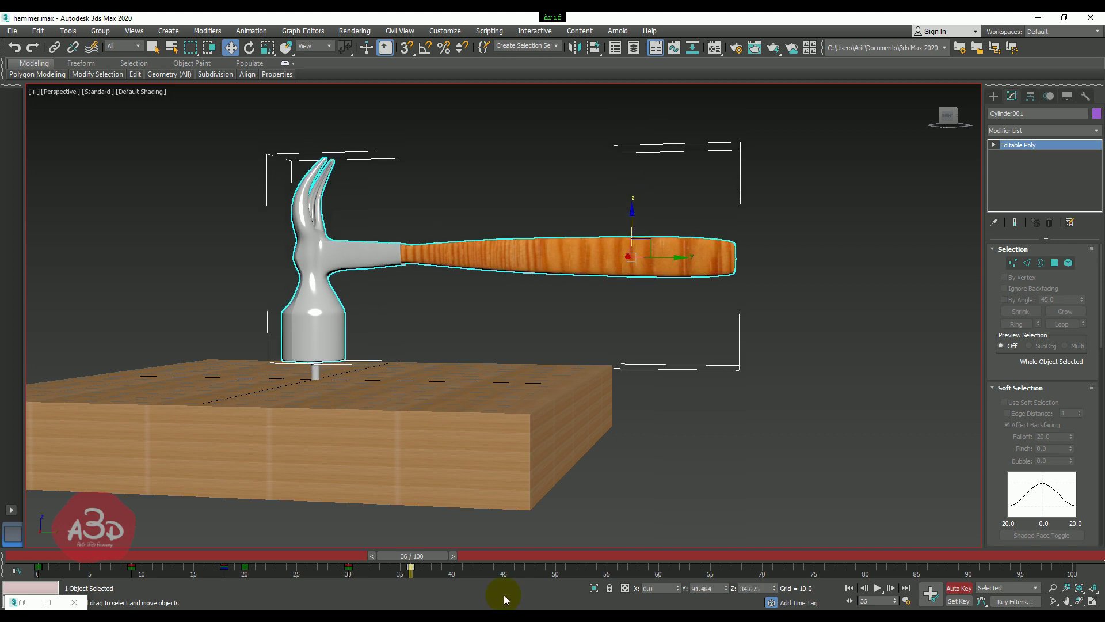
pyautogui.moveTo(420, 559); pyautogui.dragTo(448, 555)
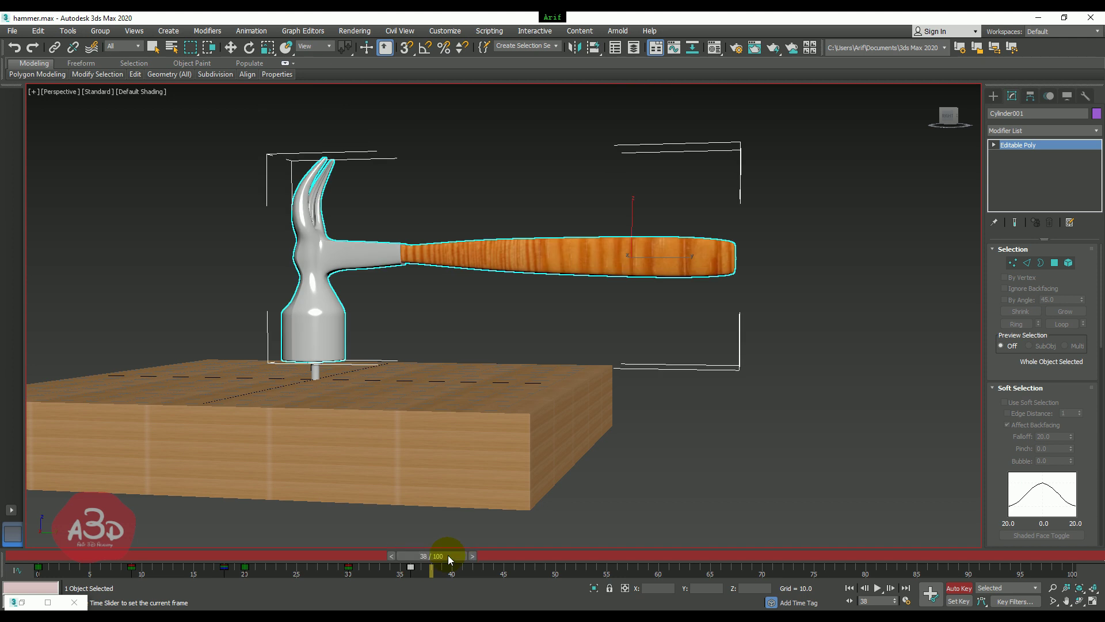
pyautogui.moveTo(447, 555); pyautogui.dragTo(419, 558)
# Key the nail driven deeper into the wood at frame 38.
pyautogui.press('w')
pyautogui.click(314, 385)
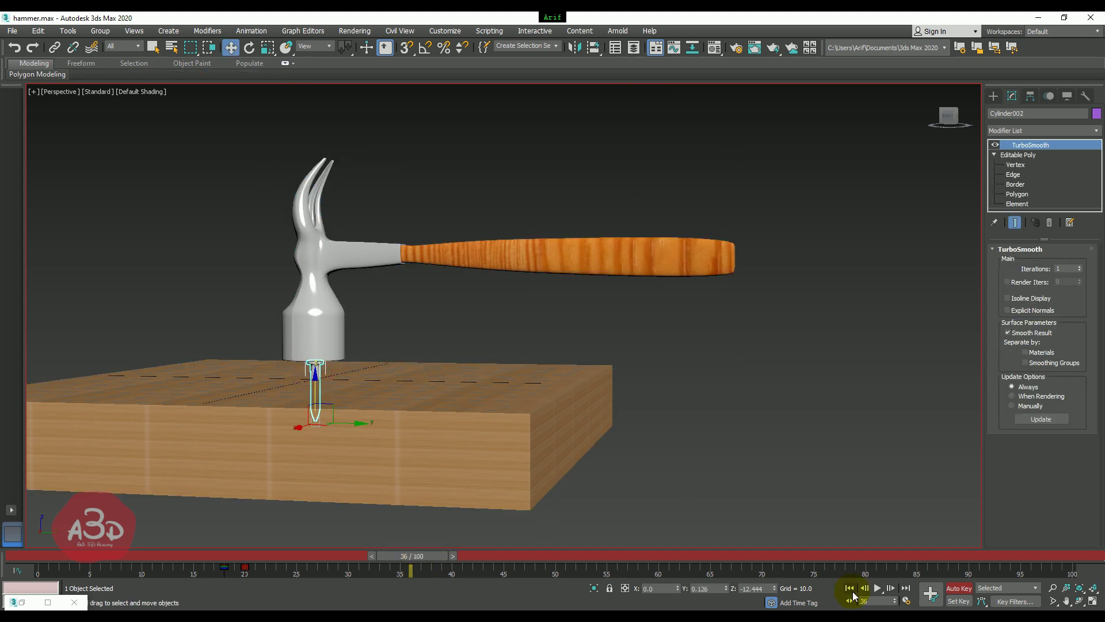
pyautogui.click(453, 556)
pyautogui.click(464, 556)
pyautogui.moveTo(314, 383); pyautogui.dragTo(312, 398)
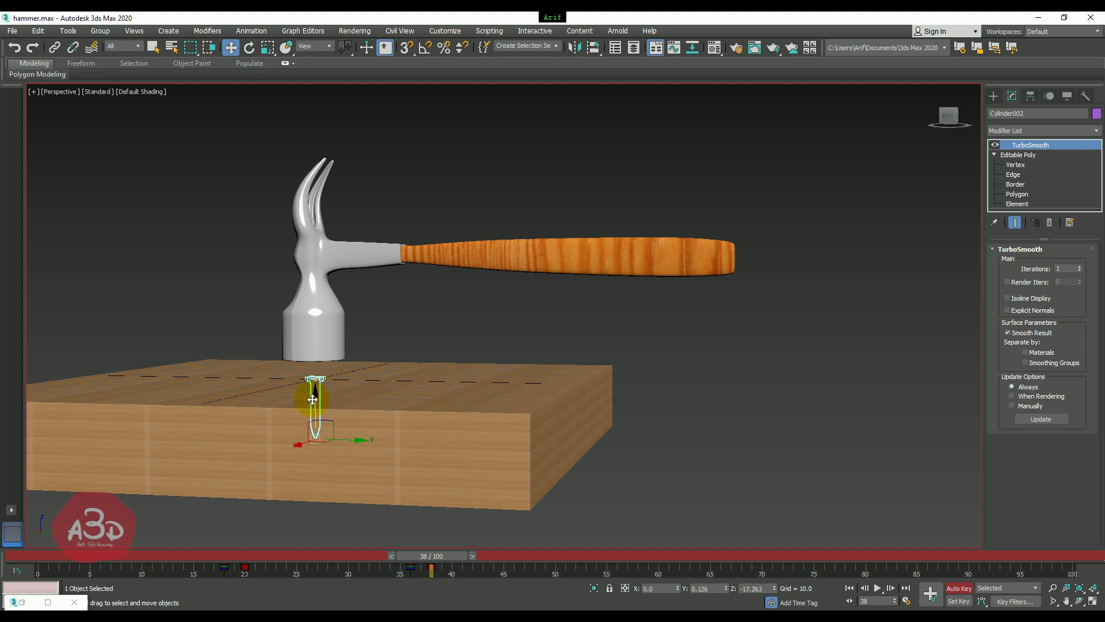
pyautogui.click(403, 261)
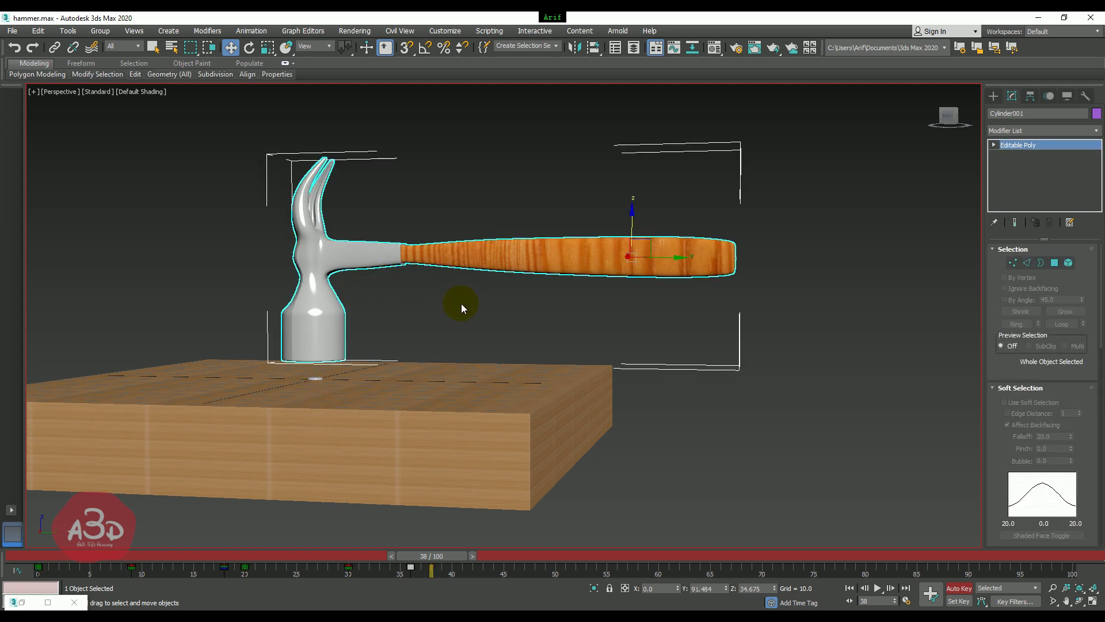
# Tilt the hammer slightly at frame 38 and lift it off the nail at frame 41.
pyautogui.press('e')
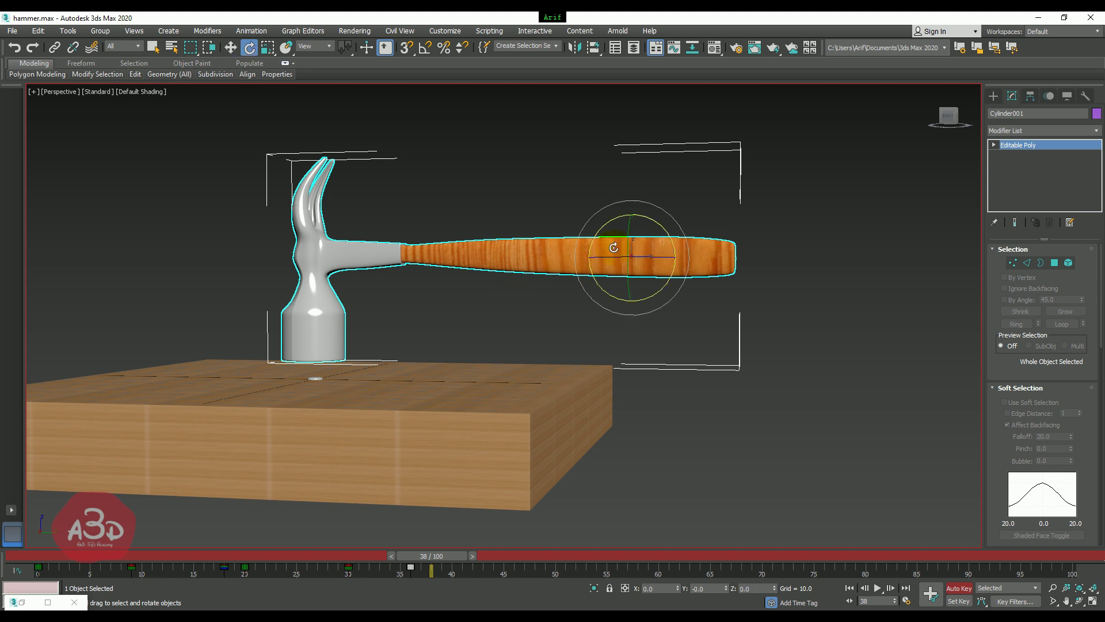
pyautogui.moveTo(612, 228); pyautogui.dragTo(609, 224)
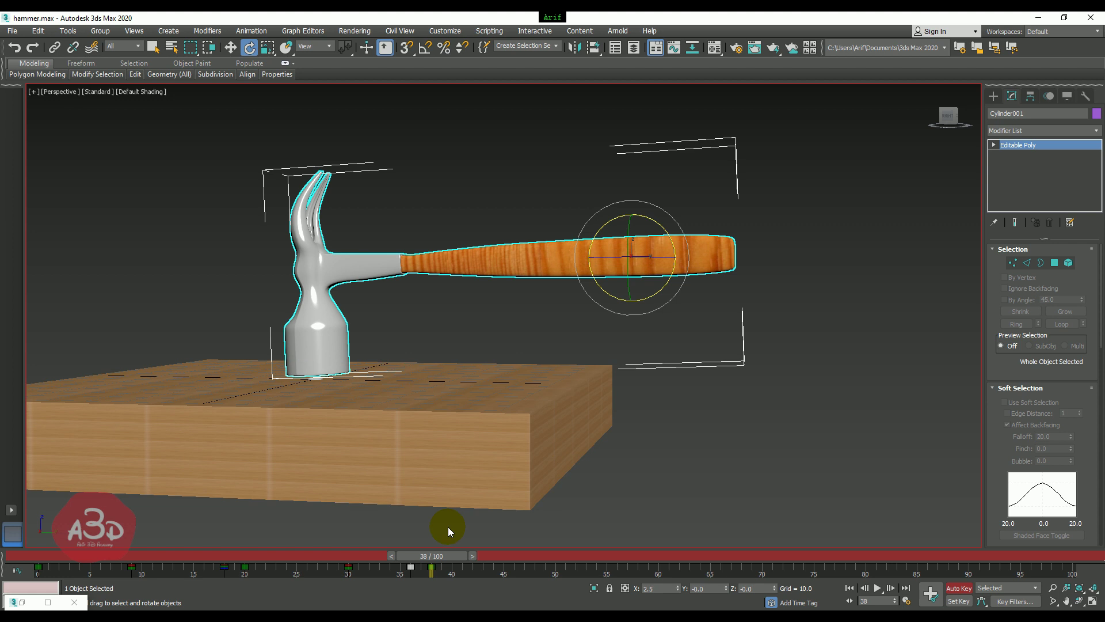
pyautogui.moveTo(441, 557); pyautogui.dragTo(479, 554)
pyautogui.press('w')
pyautogui.moveTo(632, 222)
pyautogui.mouseDown()
pyautogui.moveTo(633, 121)
pyautogui.moveTo(679, 156)
pyautogui.mouseUp()
pyautogui.press('e')
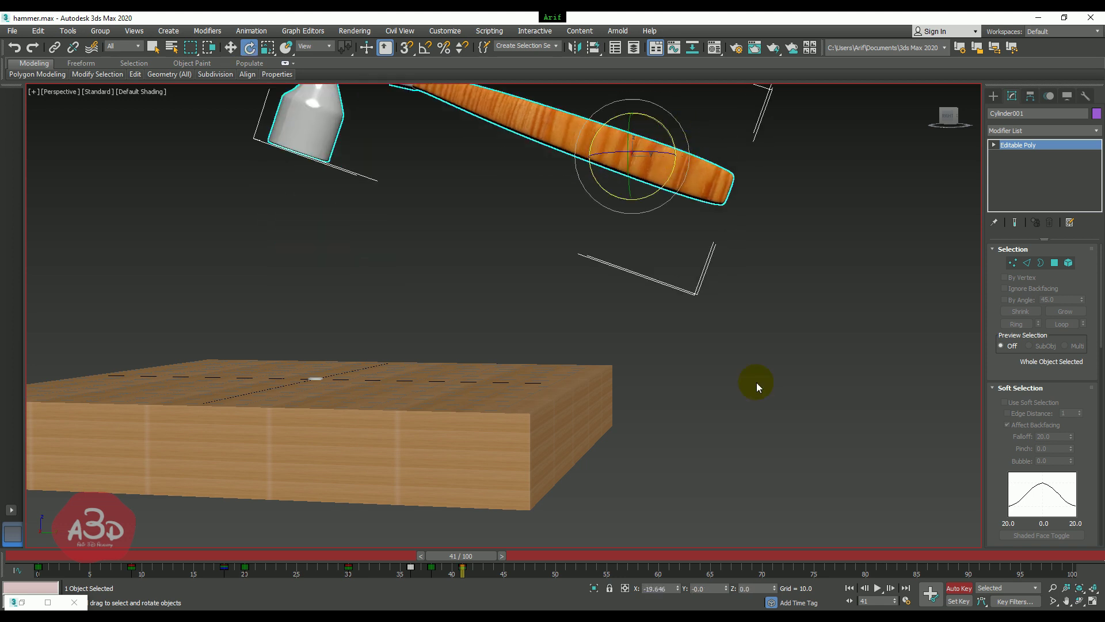
# Orbit to look down on the board and play the animation, stopping at frame 54.
pyautogui.moveTo(501, 395)
pyautogui.keyDown('alt'); pyautogui.mouseDown(button='middle')
pyautogui.moveTo(551, 443)
pyautogui.moveTo(539, 413)
pyautogui.moveTo(573, 430)
pyautogui.mouseUp(button='middle'); pyautogui.keyUp('alt')
pyautogui.scroll(-5, 538, 414)
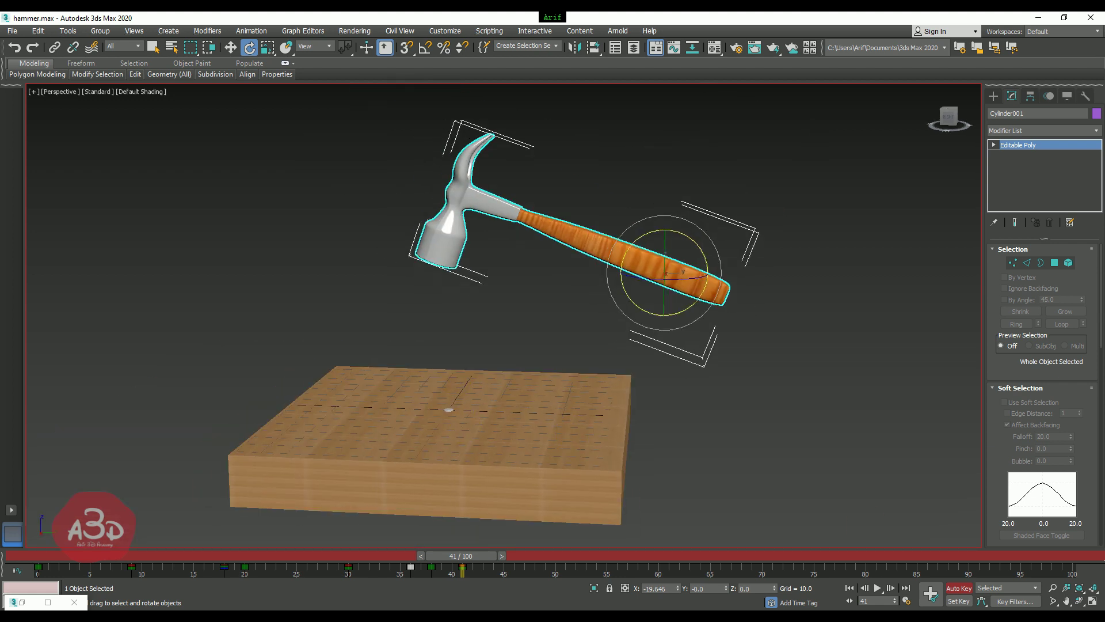
pyautogui.click(877, 587)
pyautogui.click(699, 365)
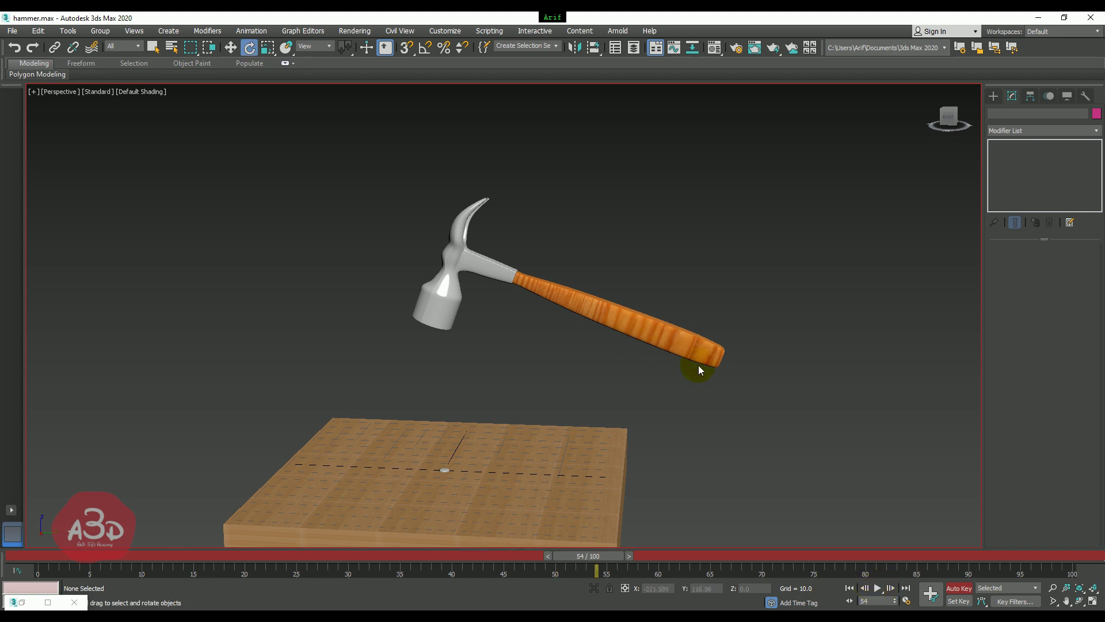